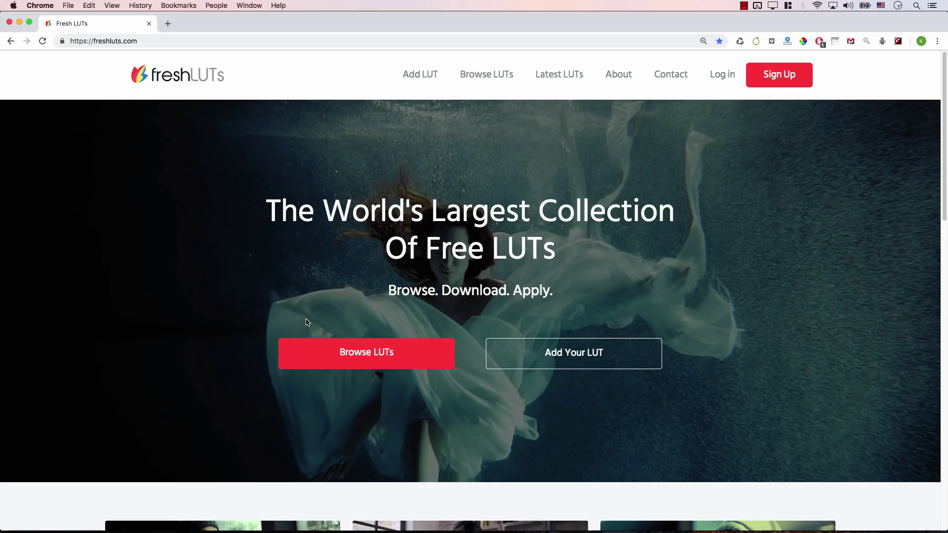
Scroll through the FreshLUTs home page's LUT collection and back to the top
scroll(307, 321, "down", 13)
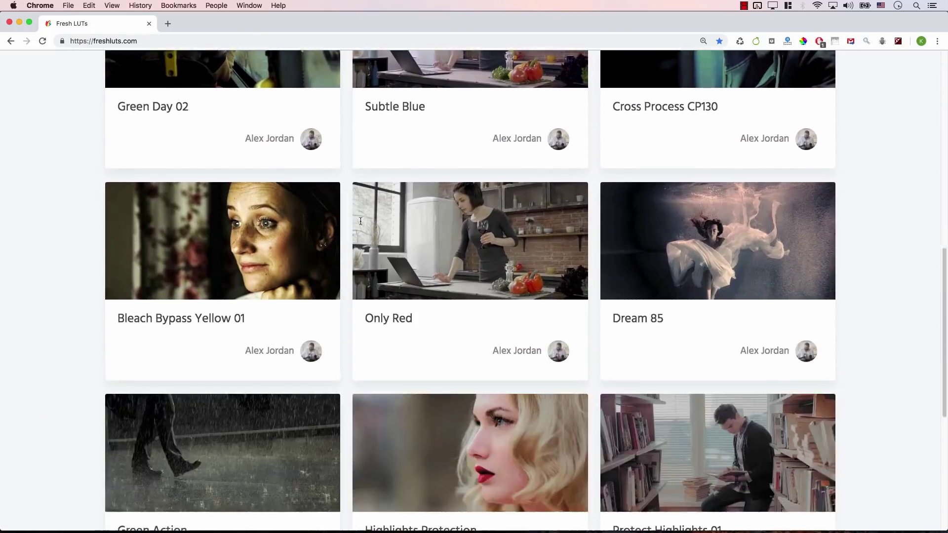
scroll(360, 221, "up", 10)
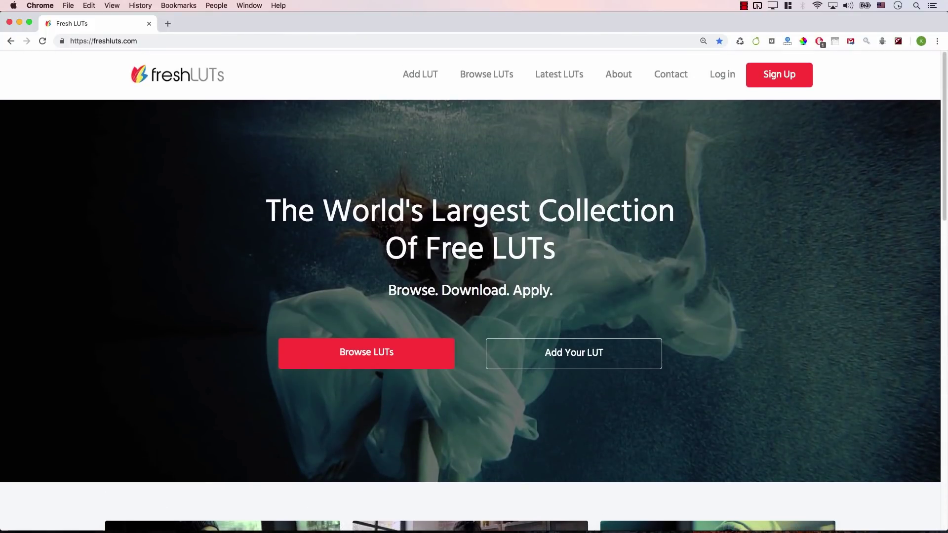
From Latest LUTs, filter by Blue tint, run the search and scroll the results
left_click(555, 82)
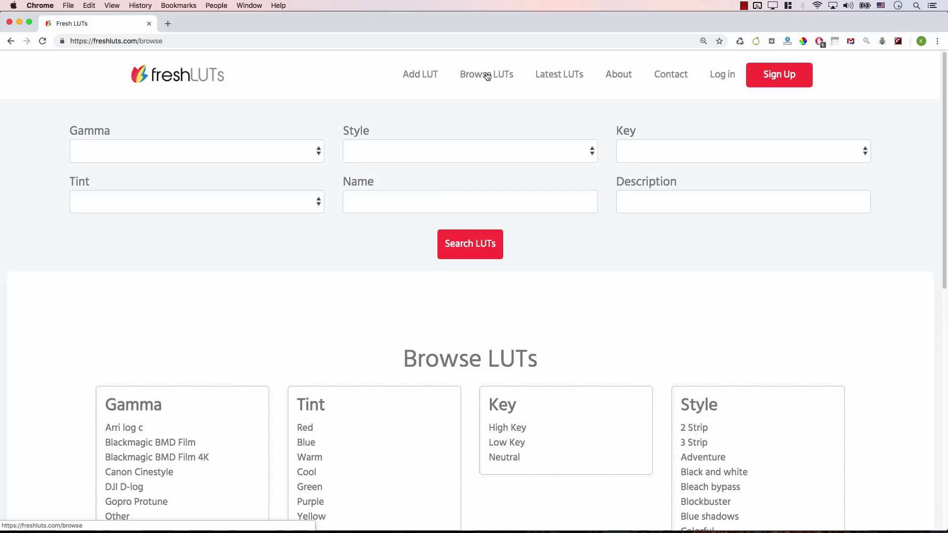
left_click(254, 201)
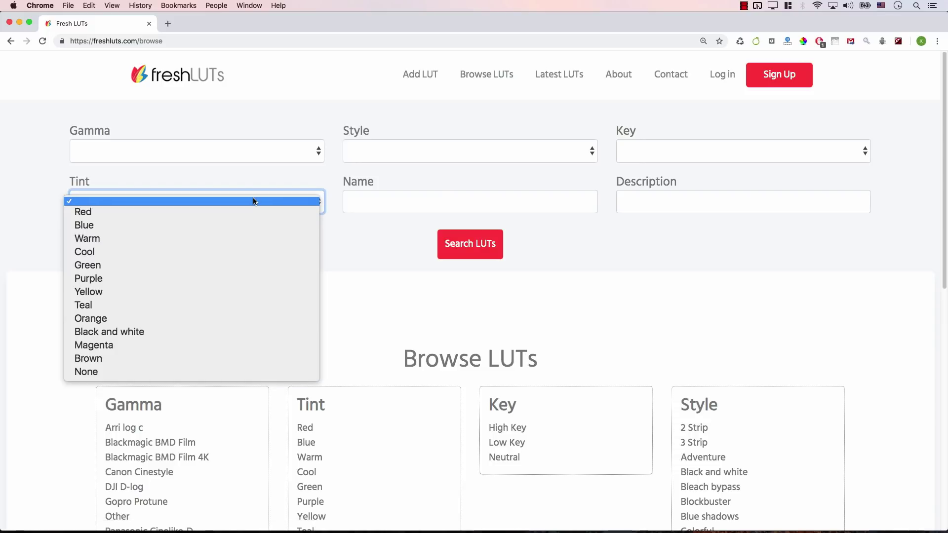
left_click(233, 226)
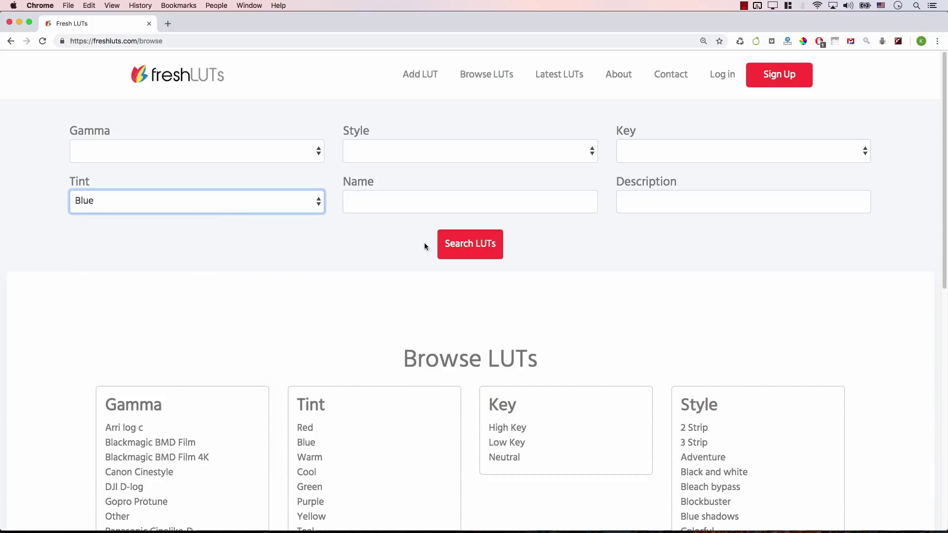
left_click(453, 245)
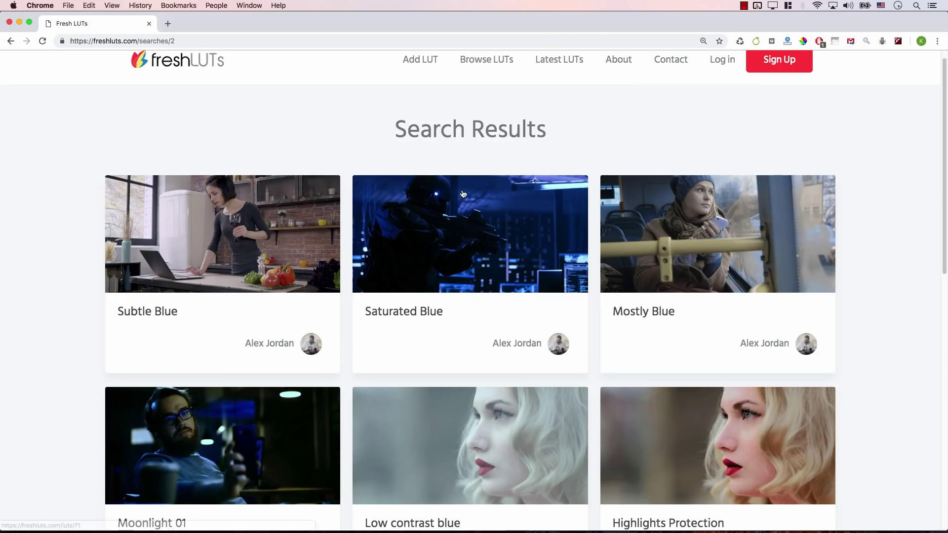
scroll(478, 176, "down", 1)
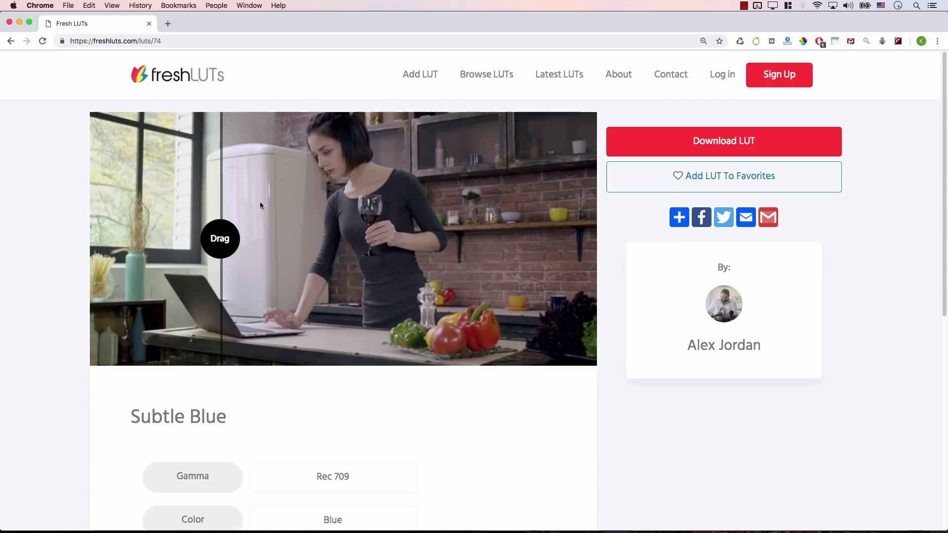
Highlight Subtle Blue's properties: Gamma Rec 709, Color Blue, Key Neutral, Style Film emulation
scroll(261, 203, "down", 5)
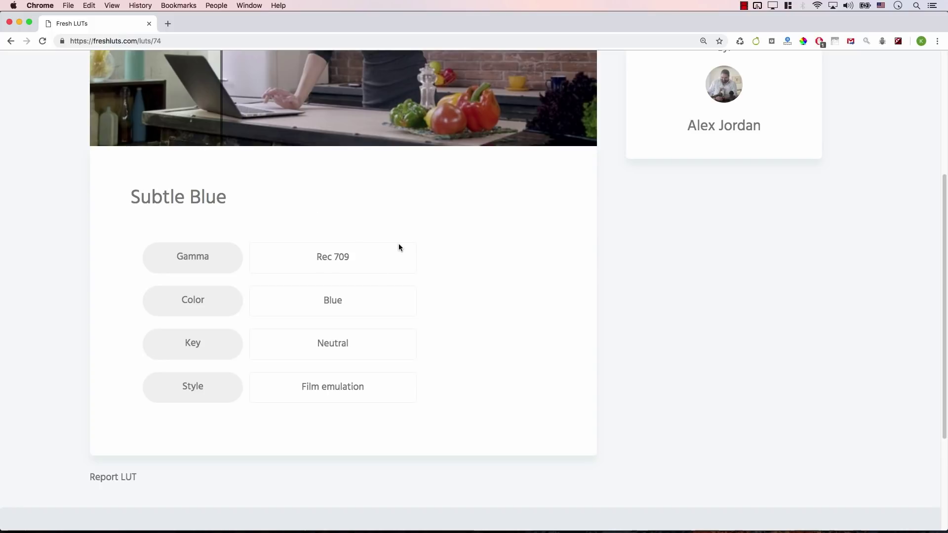
triple_click(328, 258)
triple_click(333, 300)
triple_click(329, 344)
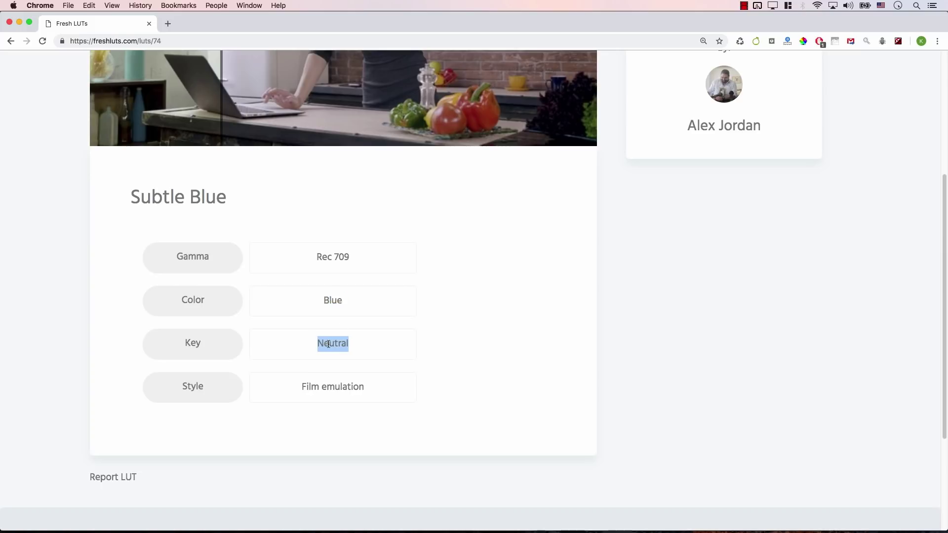
triple_click(317, 388)
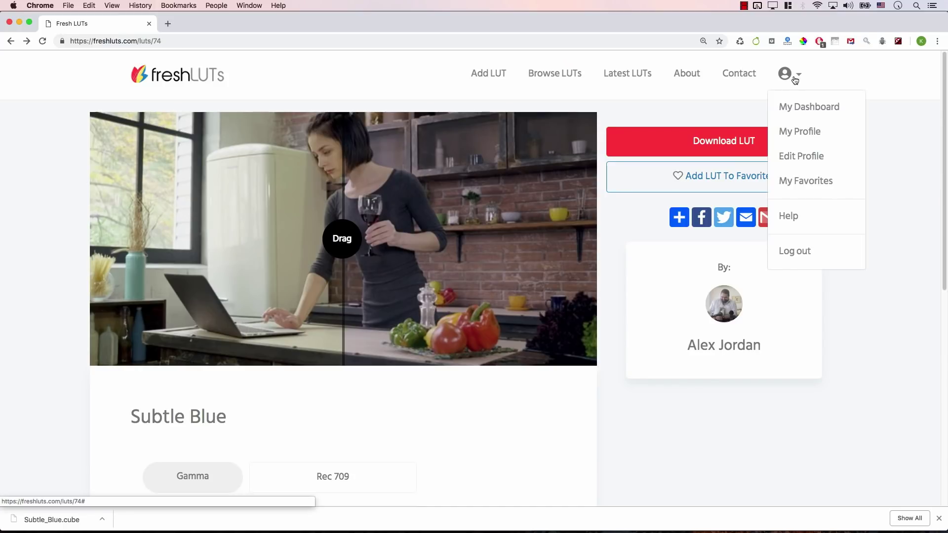
Check My Downloads, favorite Subtle Blue, verify it in My Favorites, and go back
left_click(796, 105)
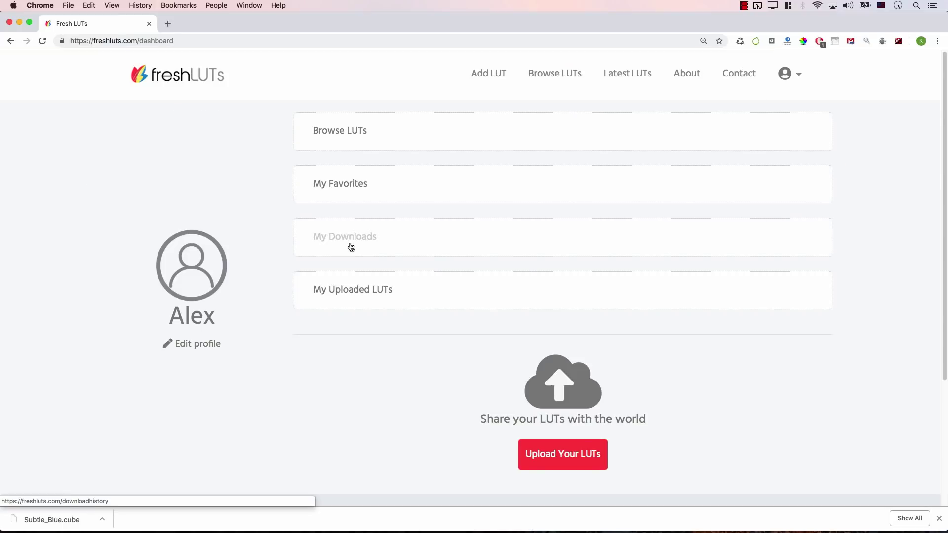
left_click(350, 243)
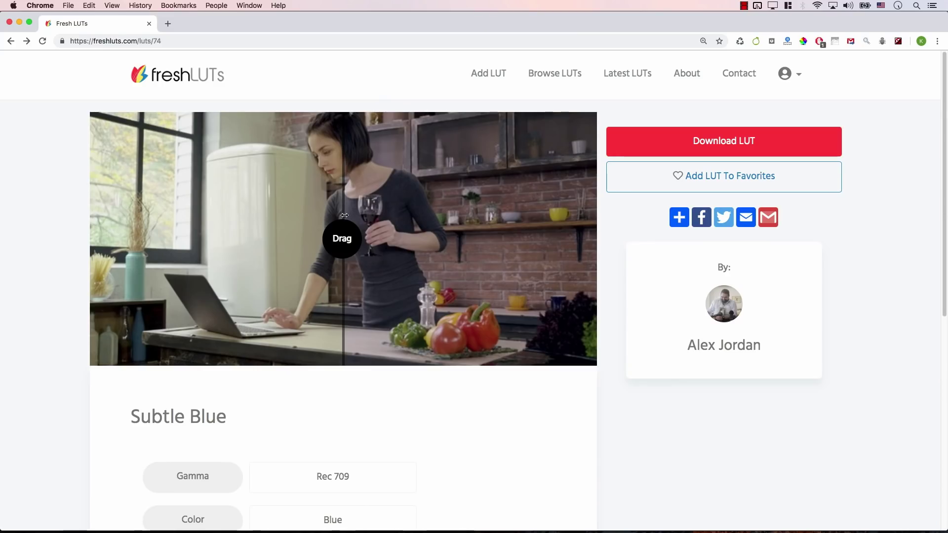
left_click(718, 186)
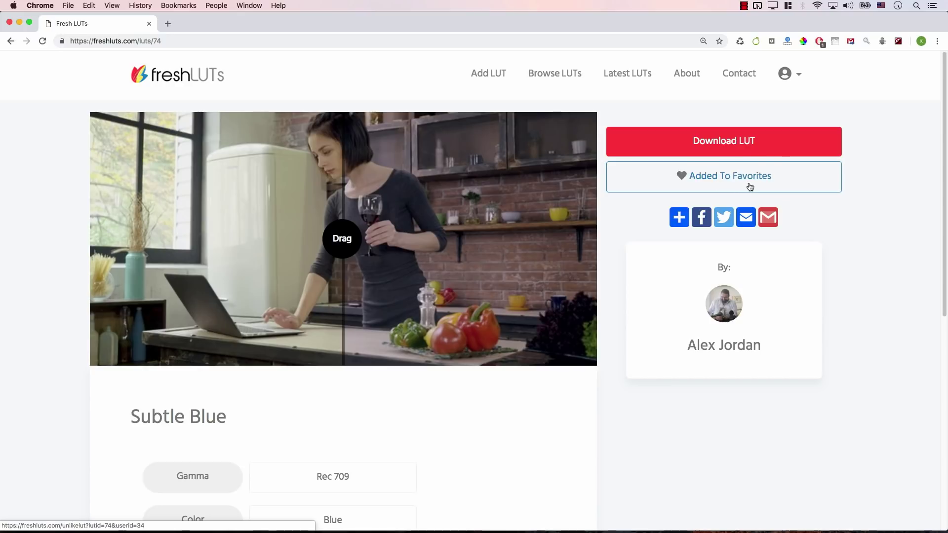
left_click(796, 80)
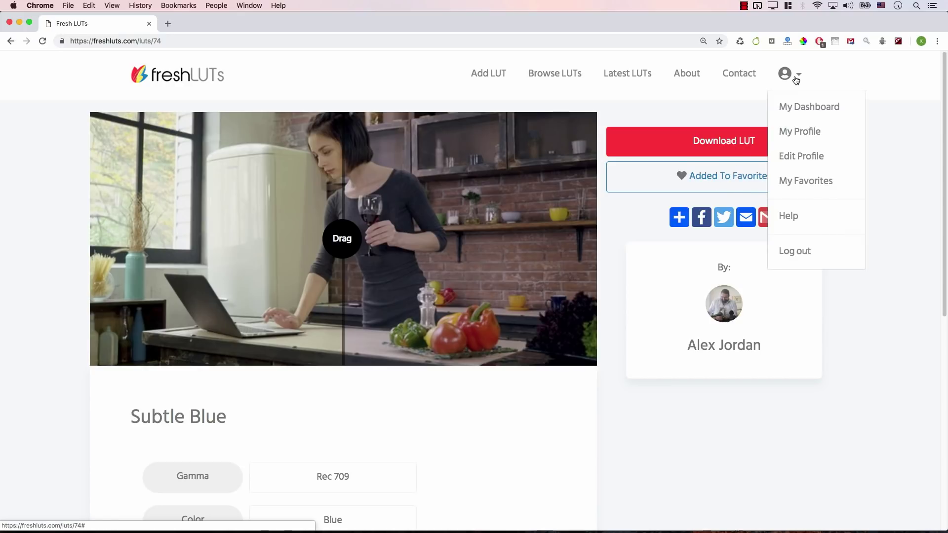
left_click(800, 181)
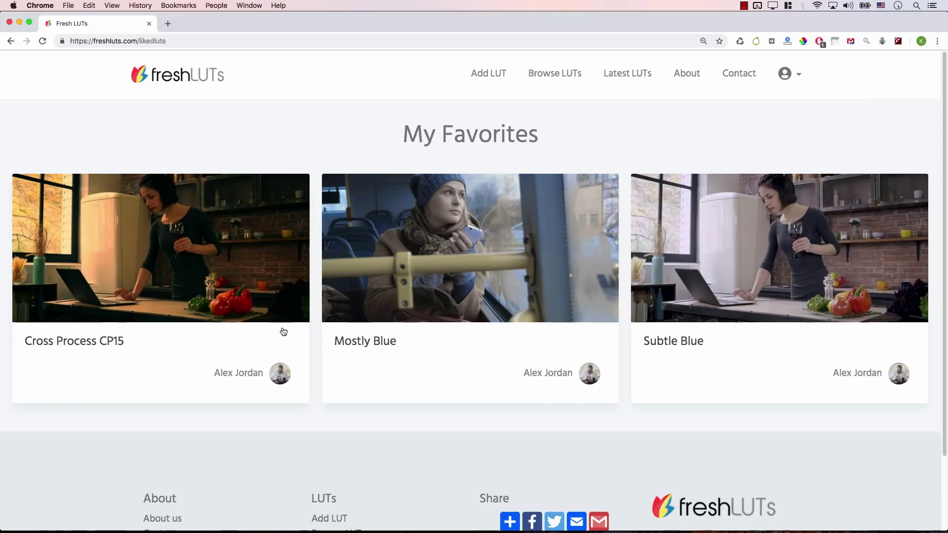
key("super+bracketleft")
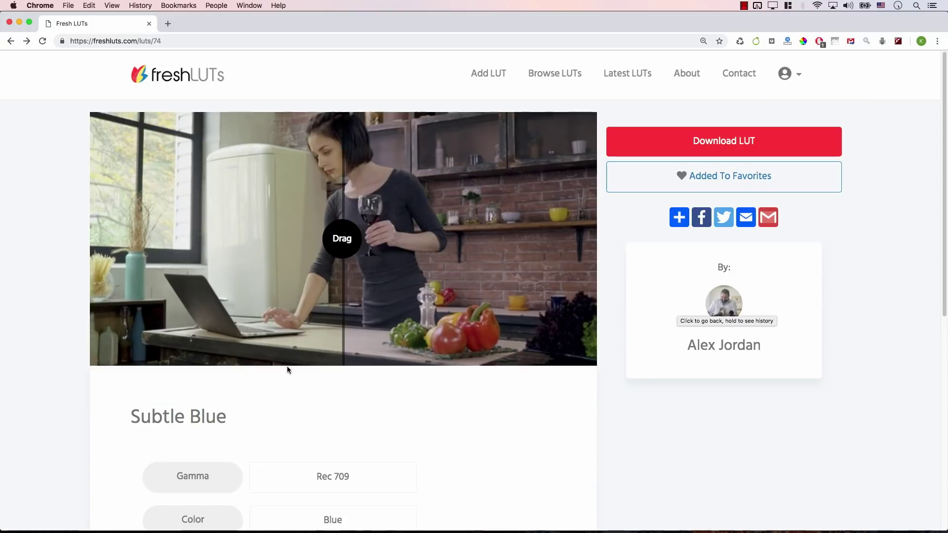
Open the Subtle Blue author's profile and scroll down to their published LUTs
left_click(736, 349)
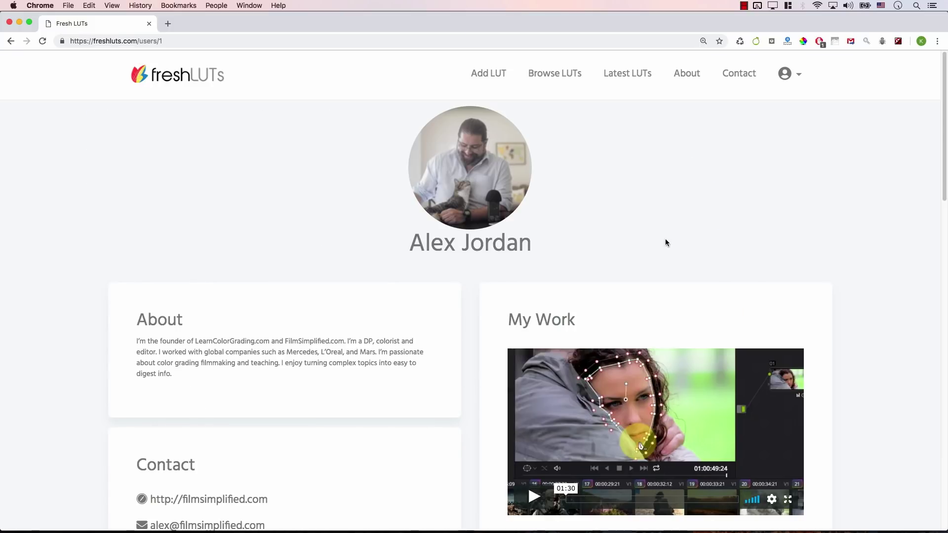
scroll(296, 285, "down", 5)
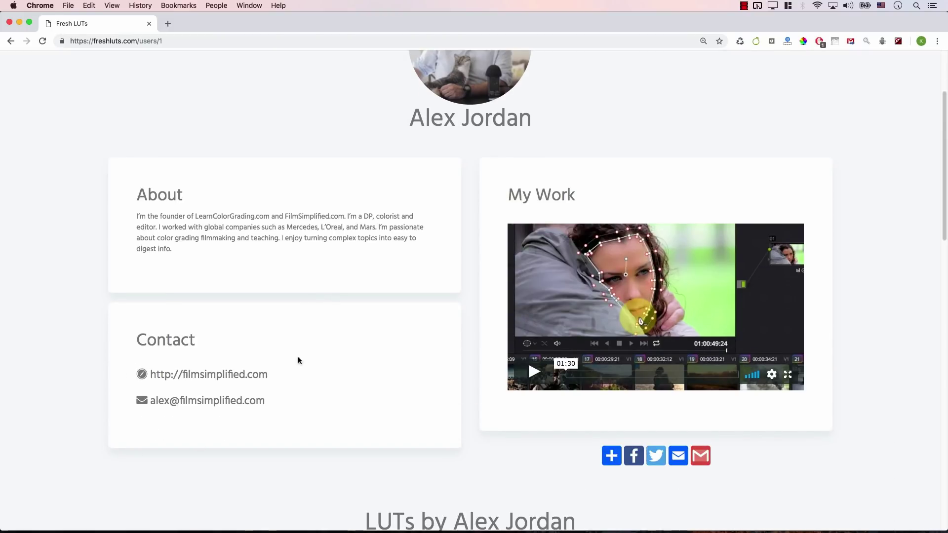
scroll(369, 262, "down", 15)
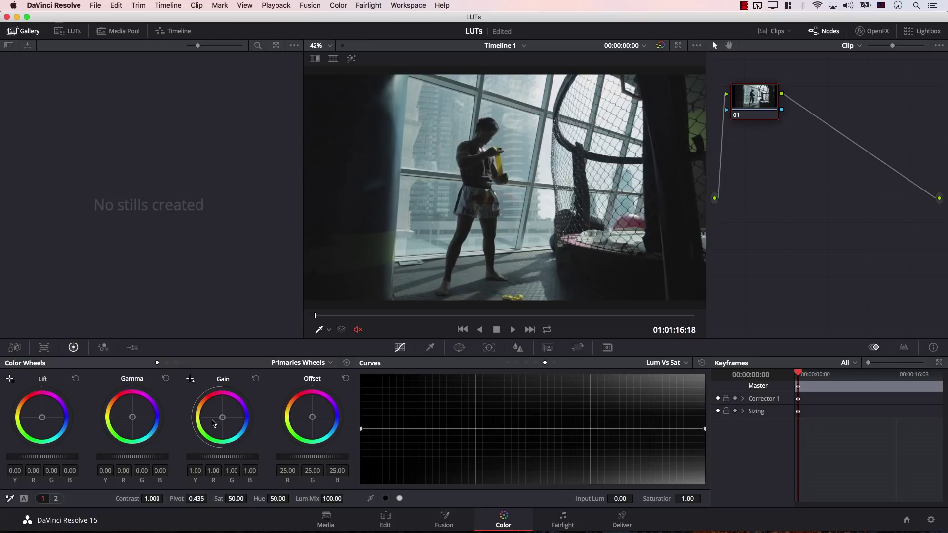
Raise Gamma to 0.12, warm Gain to R 1.28 / B 0.78, and push Lift to -0.06 toward teal
left_click_drag(138, 460, 148, 457)
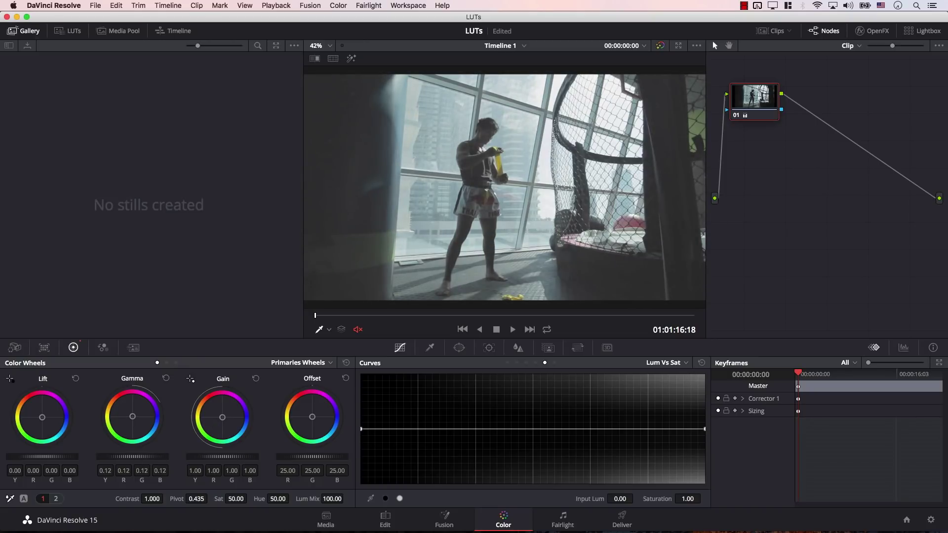
left_click_drag(222, 417, 220, 413)
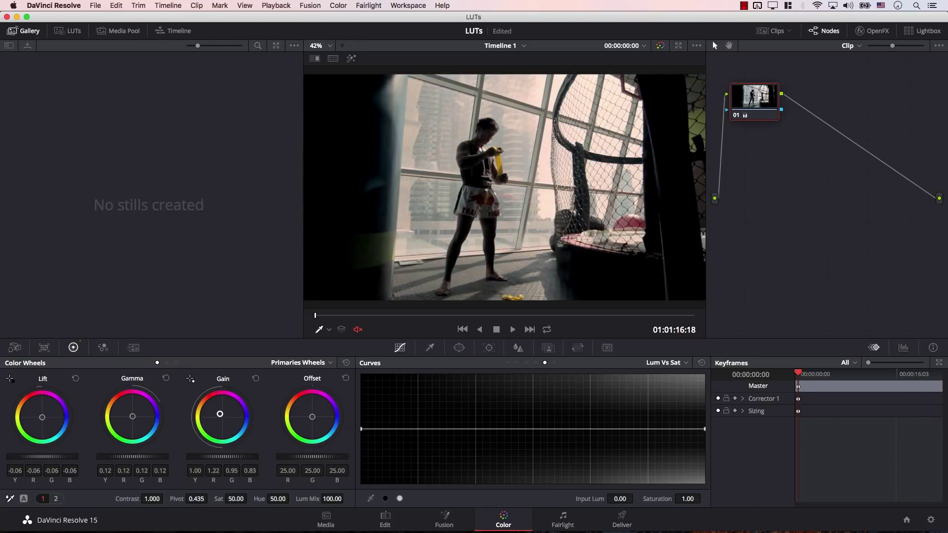
left_click_drag(43, 420, 43, 420)
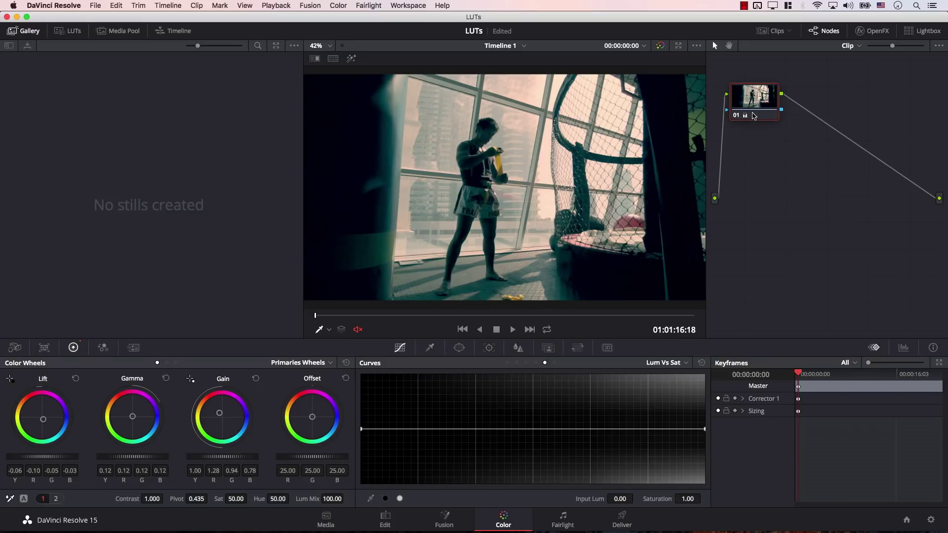
Remove the grade, grab ungraded still 1.3.1, reapply the grade, and grab graded still 1.3.2
key("Delete")
right_click(383, 132)
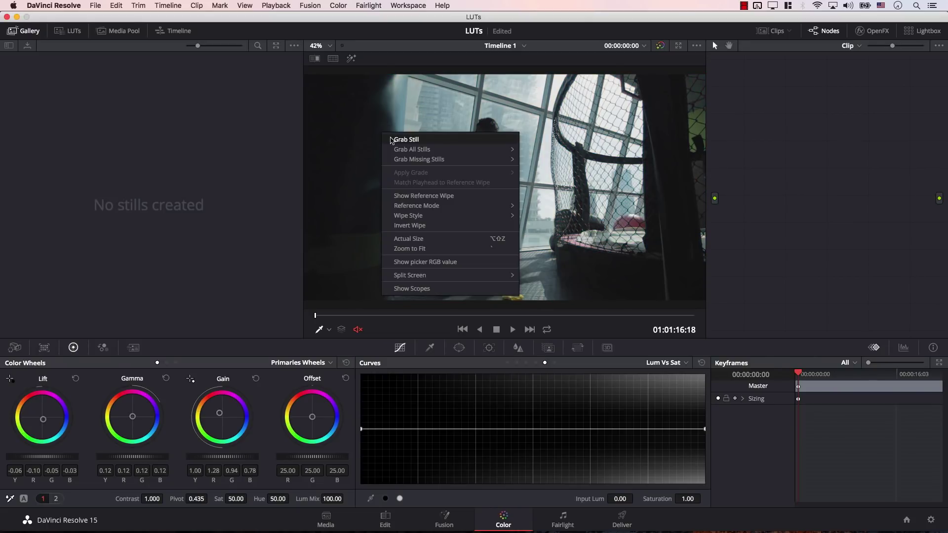
left_click(406, 140)
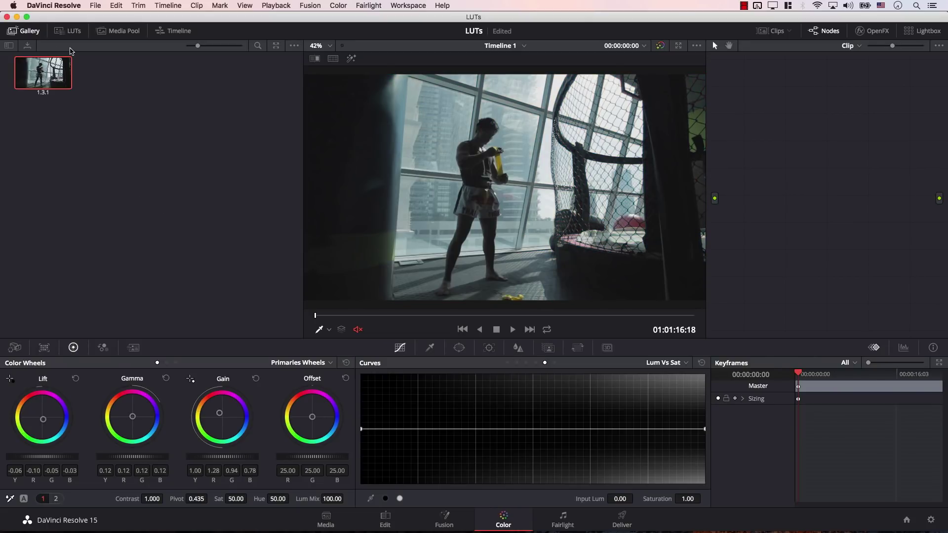
left_click_drag(60, 68, 755, 108)
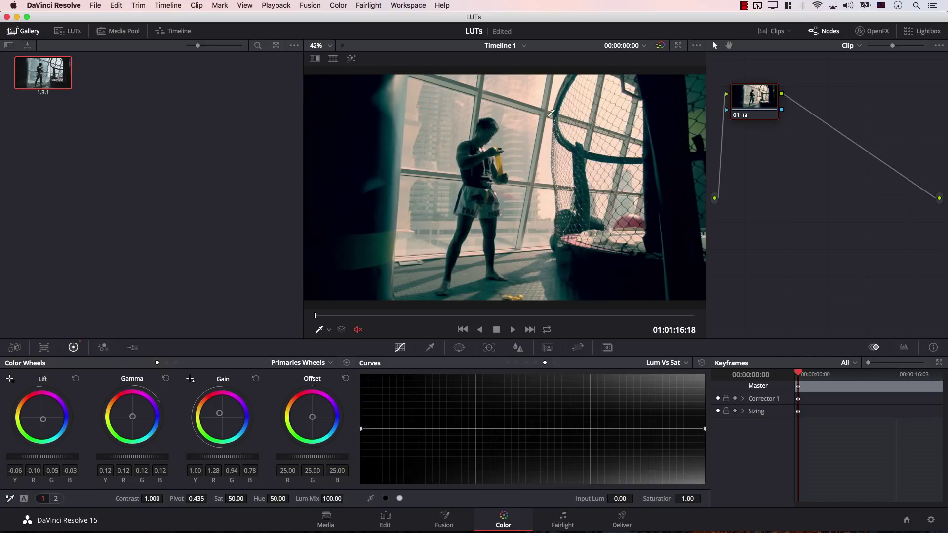
right_click(449, 130)
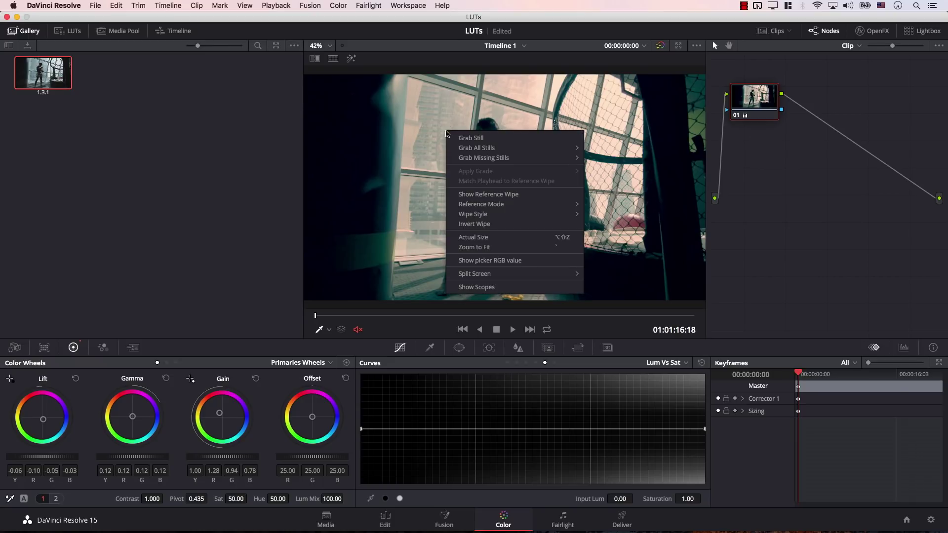
left_click(460, 139)
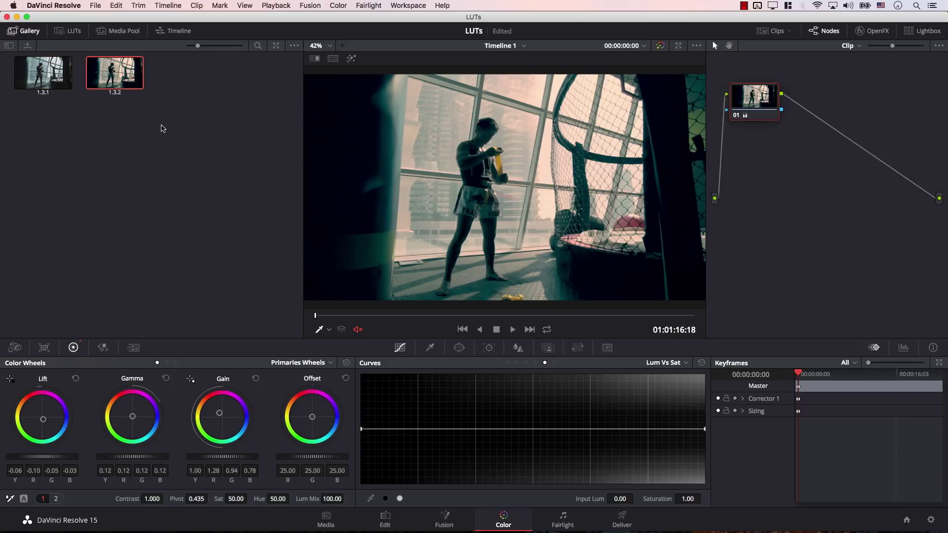
left_click(46, 79)
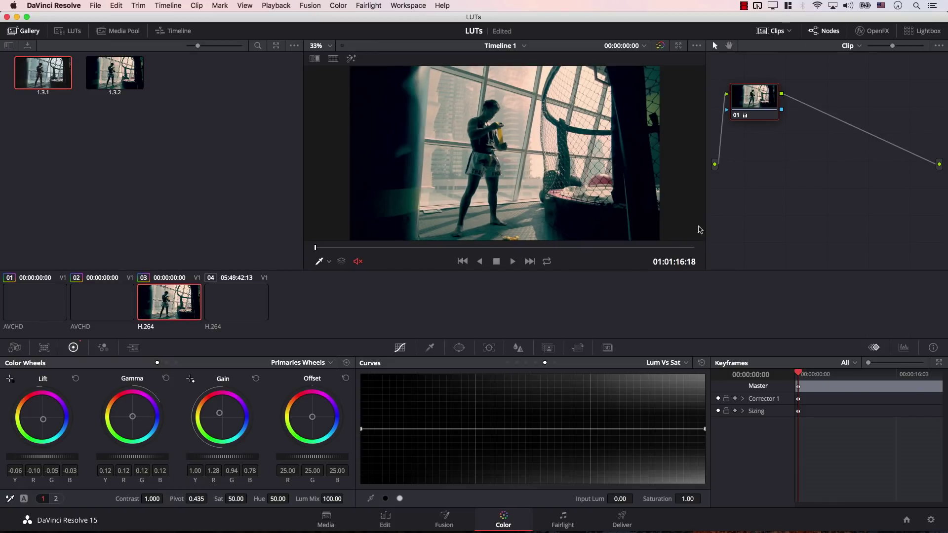
Generate a 3D CUBE LUT from clip 03, saved as Test in a new Desktop folder, Test LUT
right_click(170, 307)
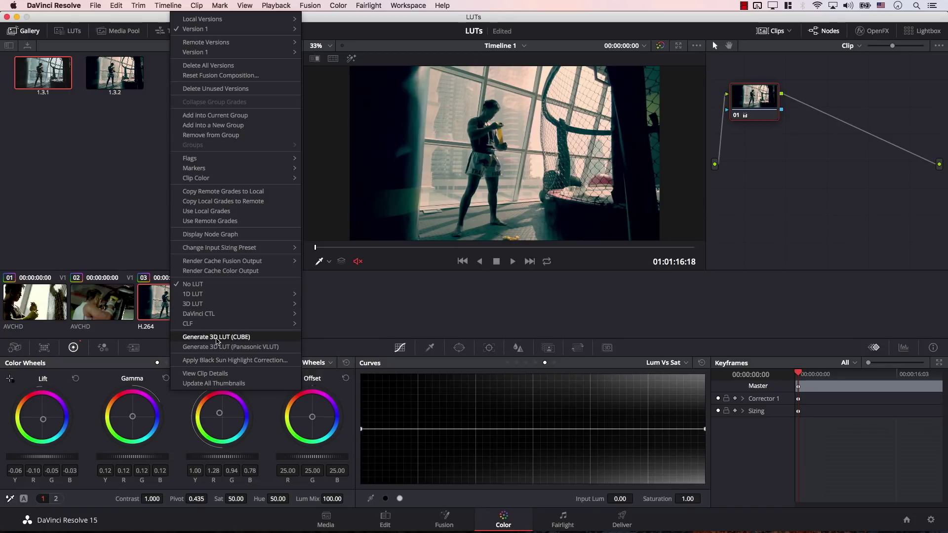
left_click(222, 341)
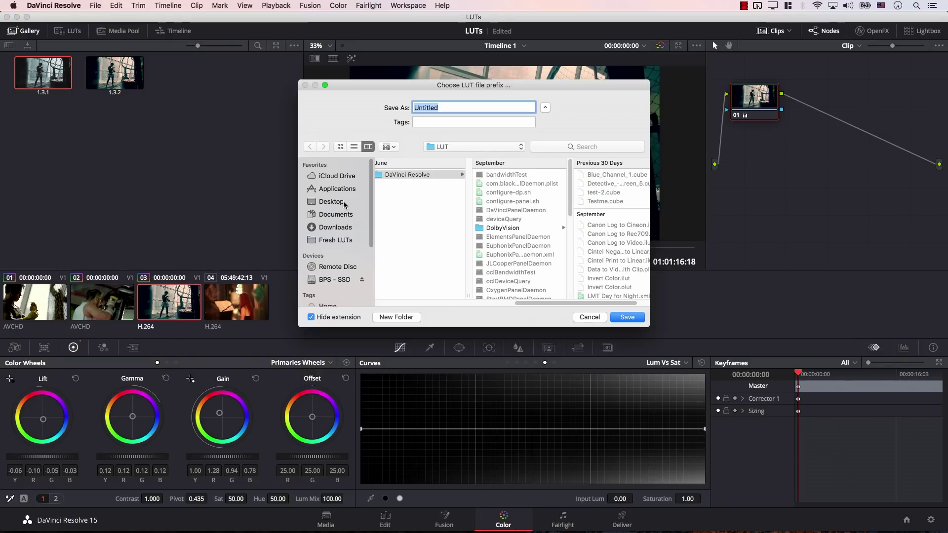
left_click(345, 202)
left_click(380, 317)
type("Test LUT")
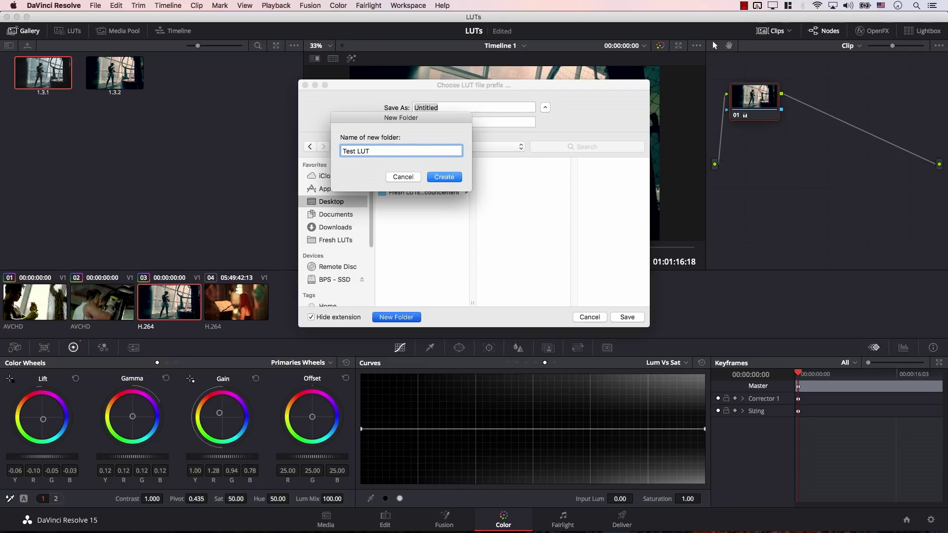
key("Return")
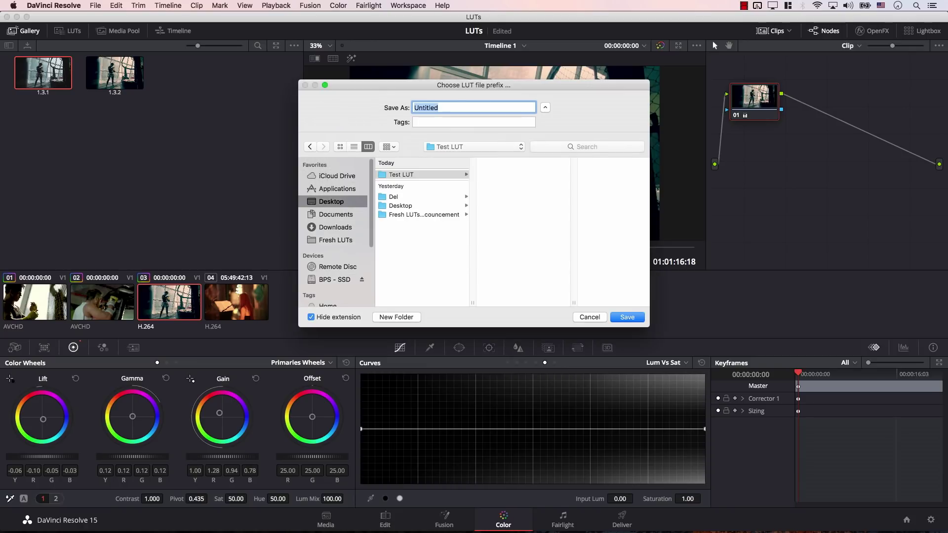
type("Test LUT")
key("Return")
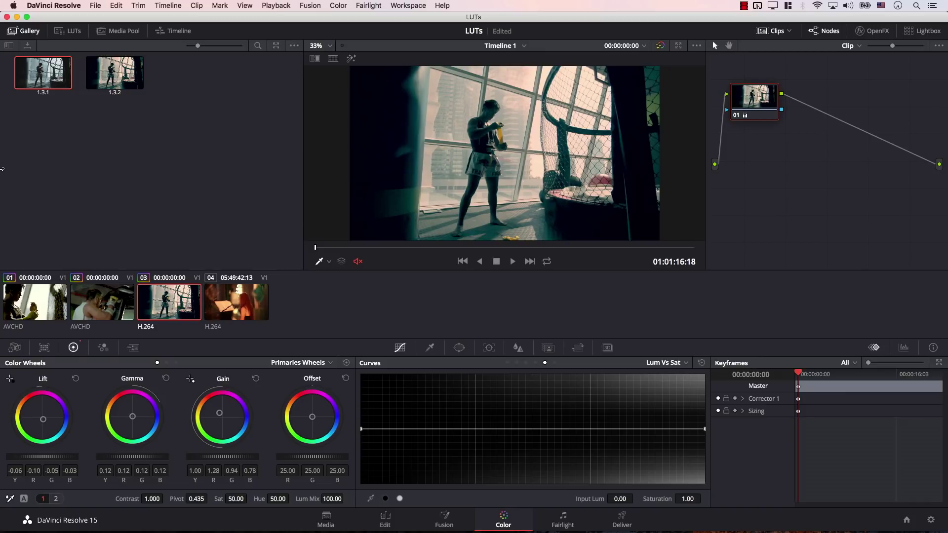
Select both gallery stills and choose to export them
left_click(83, 158)
key("super+a")
right_click(136, 68)
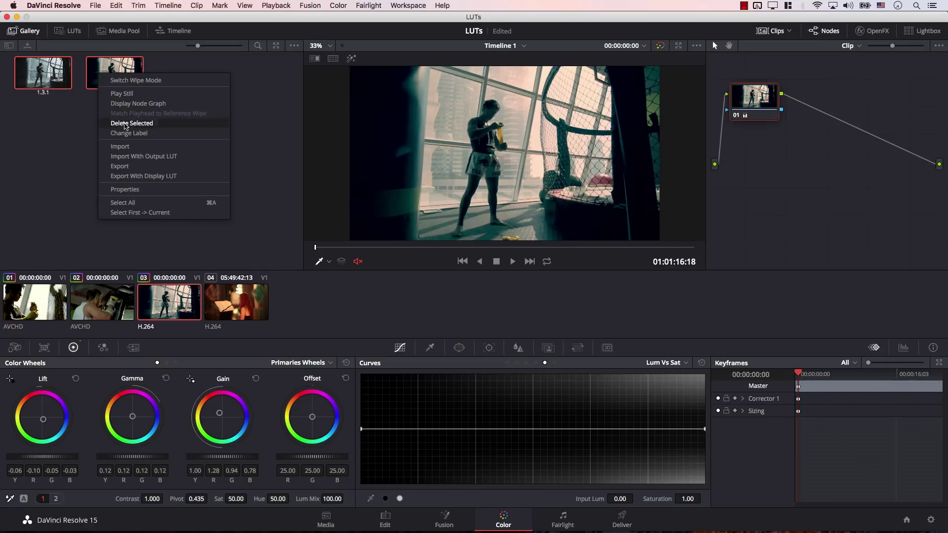
left_click(137, 166)
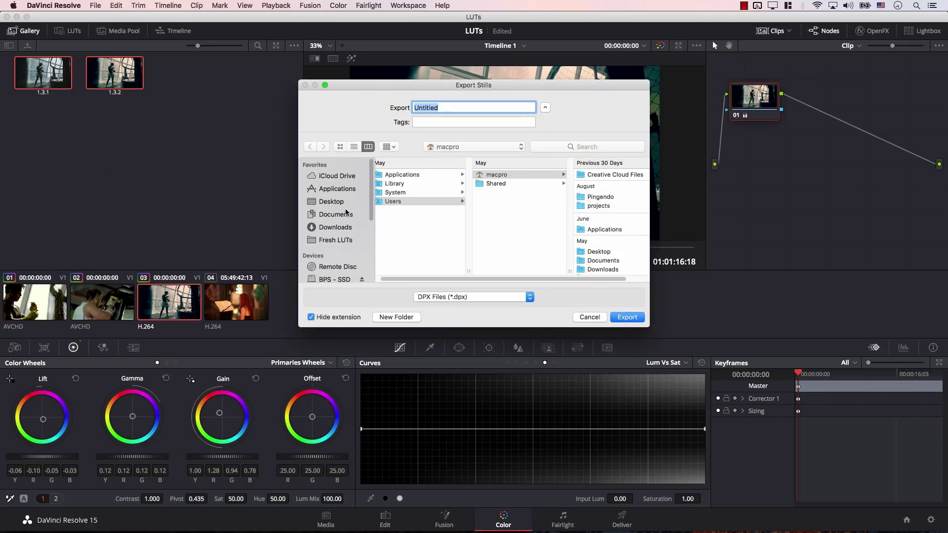
Export the stills as JPEG files named Test LUT into Desktop/Test LUT
left_click(345, 203)
left_click(429, 175)
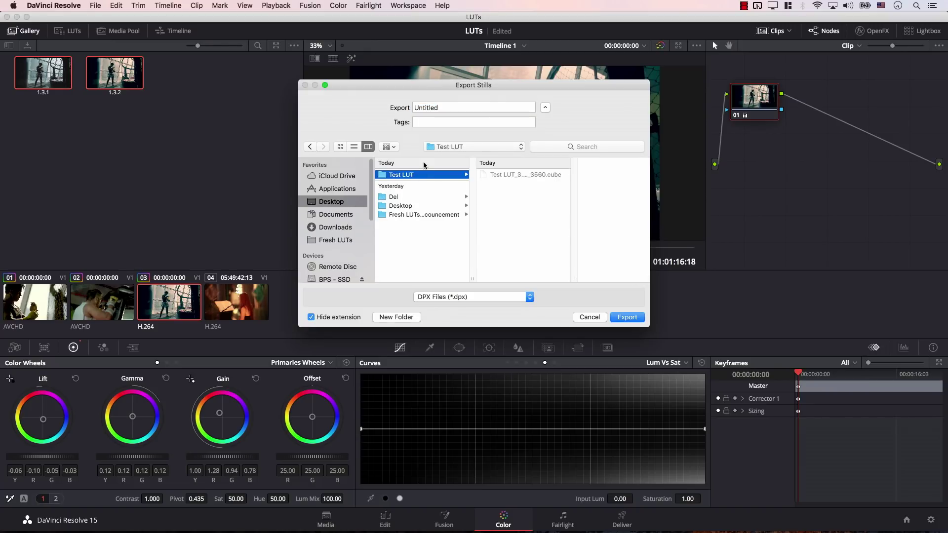
double_click(459, 109)
type("Test LUT")
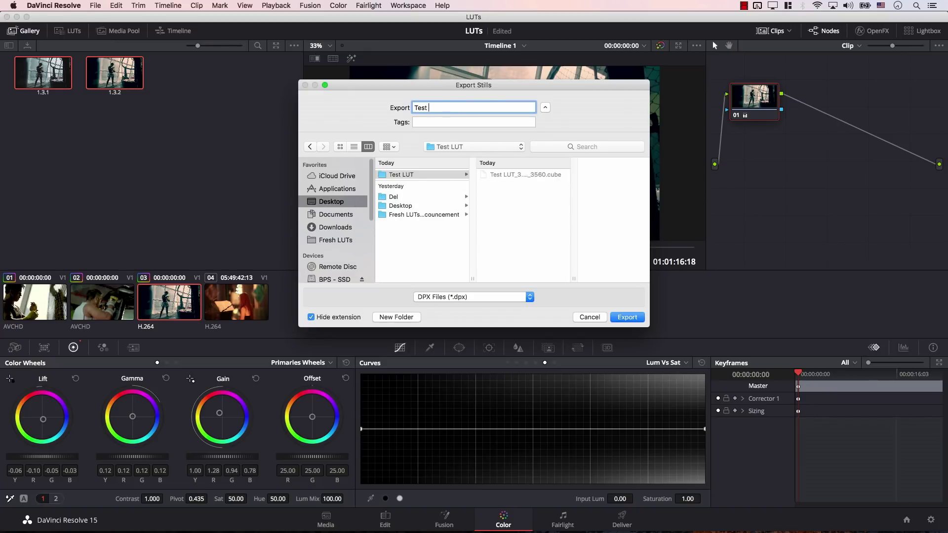
left_click(450, 296)
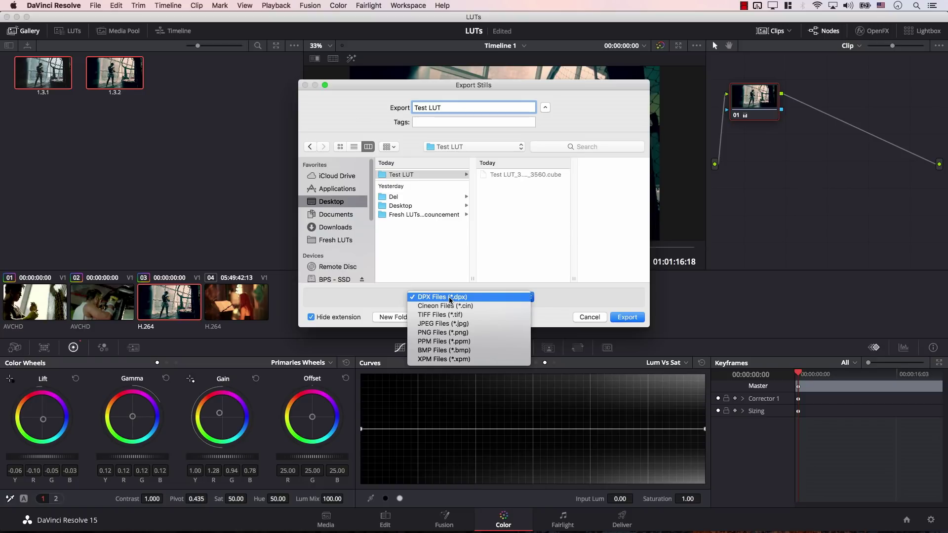
left_click(450, 323)
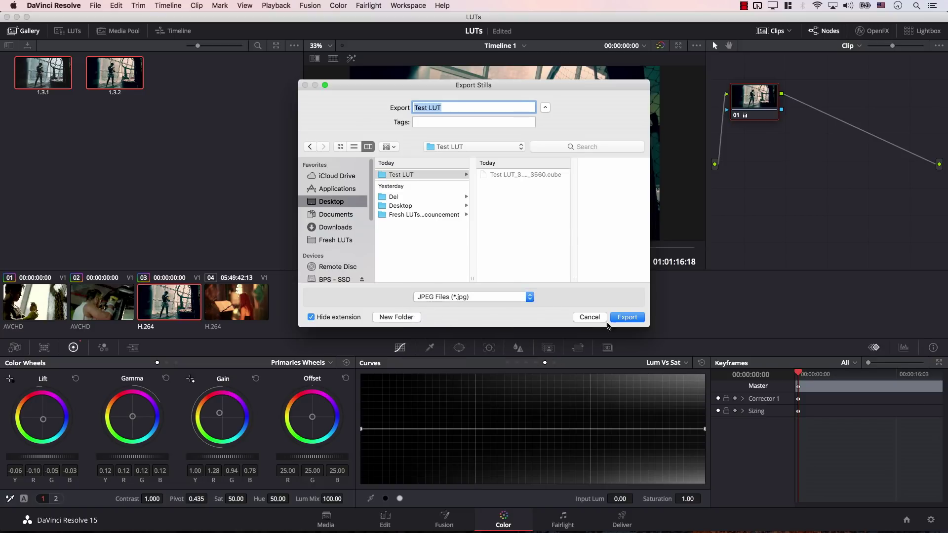
left_click(618, 320)
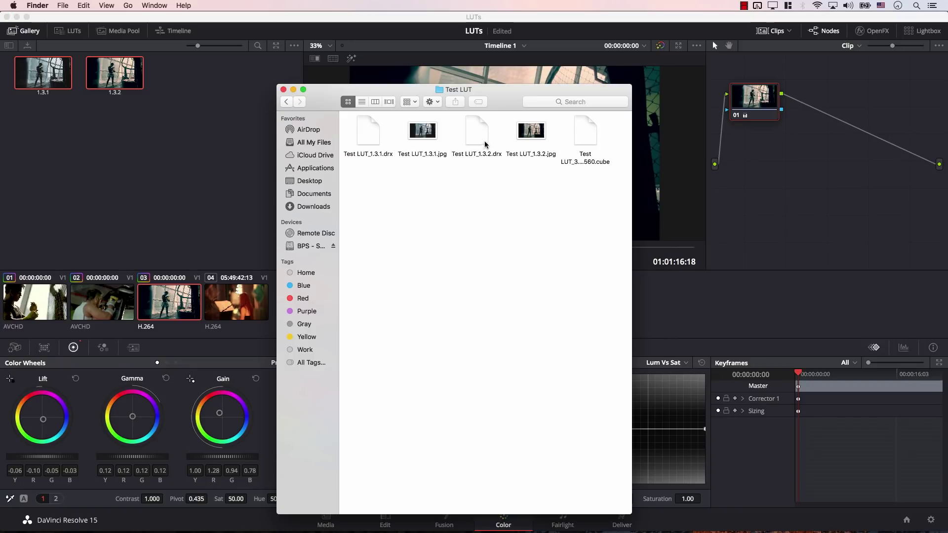
Quick Look the before and after JPEG stills in Test LUT, then select the .cube file
left_click(423, 131)
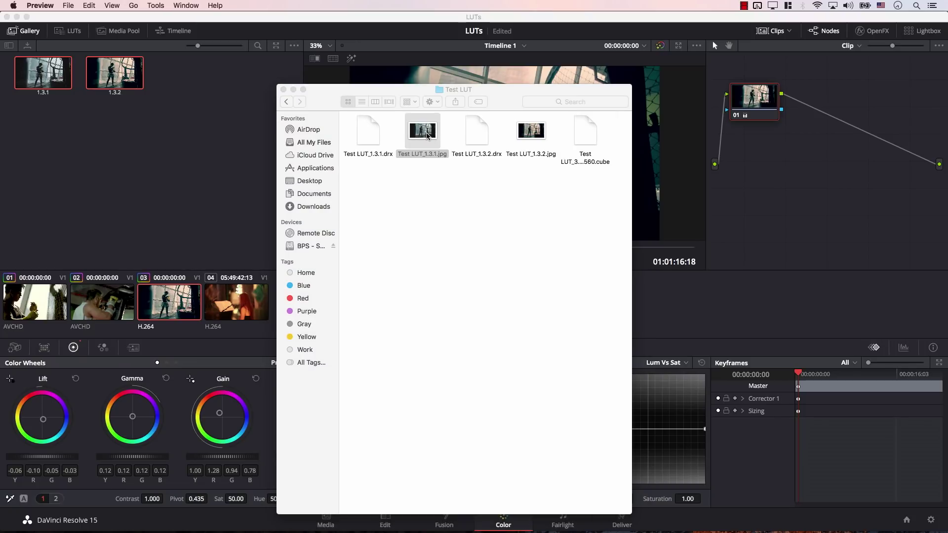
key("space")
key("Right")
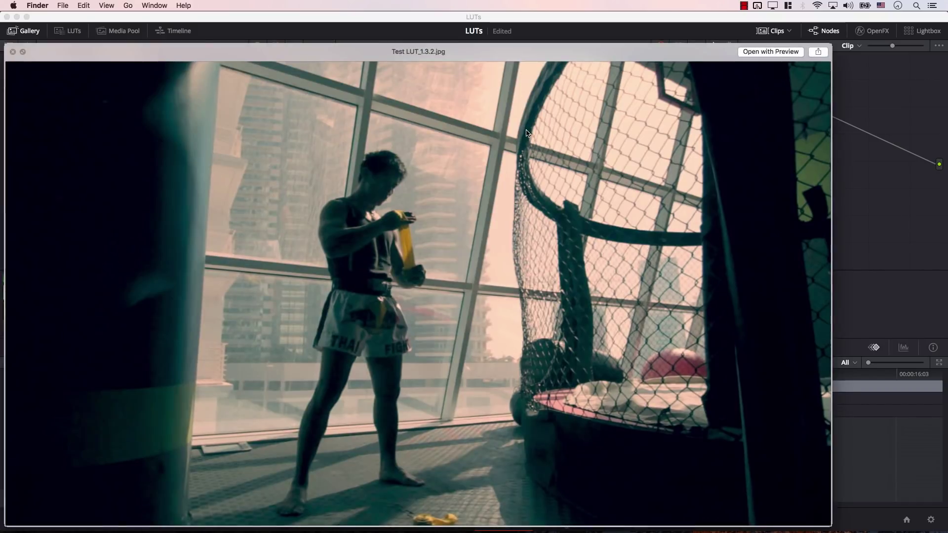
key("space")
key("Right")
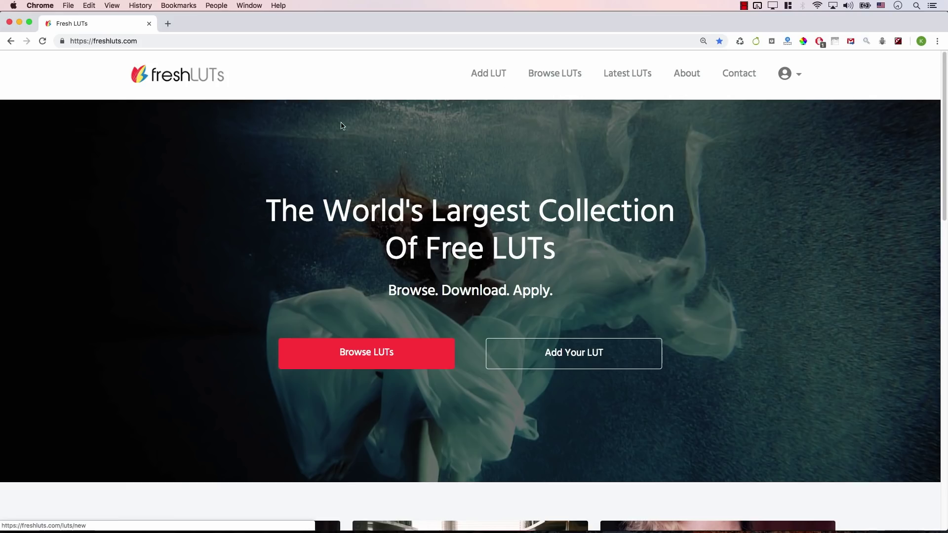
Start a new LUT entry named 'Test LUT 2'
left_click(486, 78)
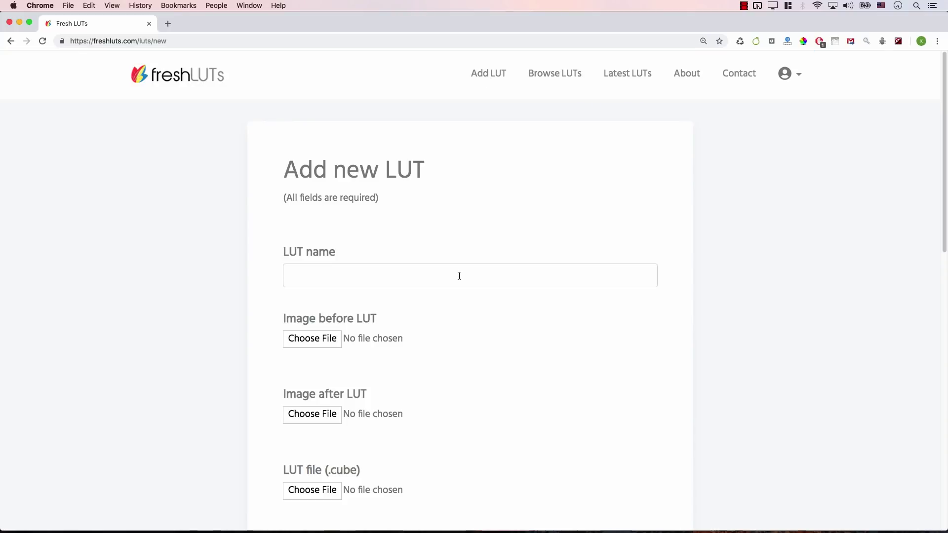
left_click(459, 276)
type("Test LUT 2")
Attach Test LUT_1.3.1.jpg from the Desktop Test LUT folder as the before image
left_click(317, 338)
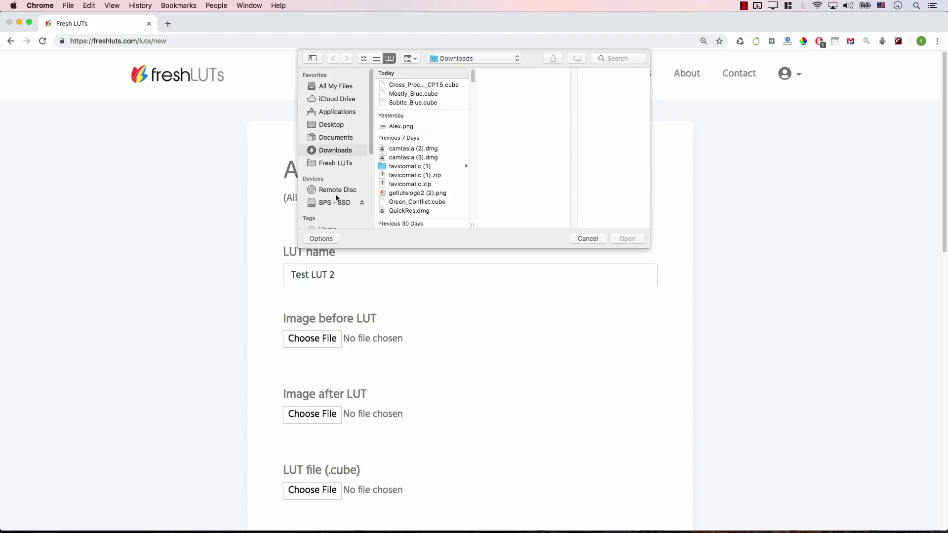
left_click(341, 128)
left_click(431, 85)
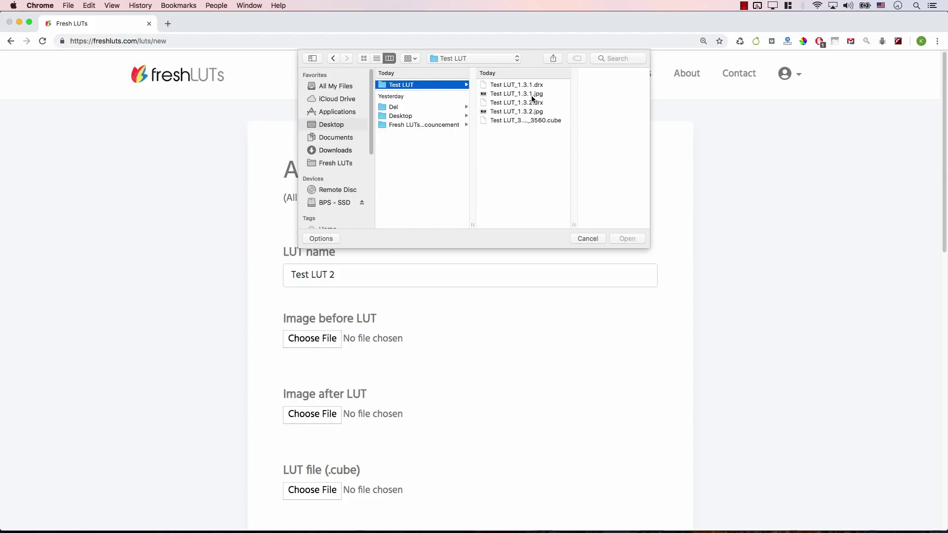
left_click(494, 112)
left_click(491, 93)
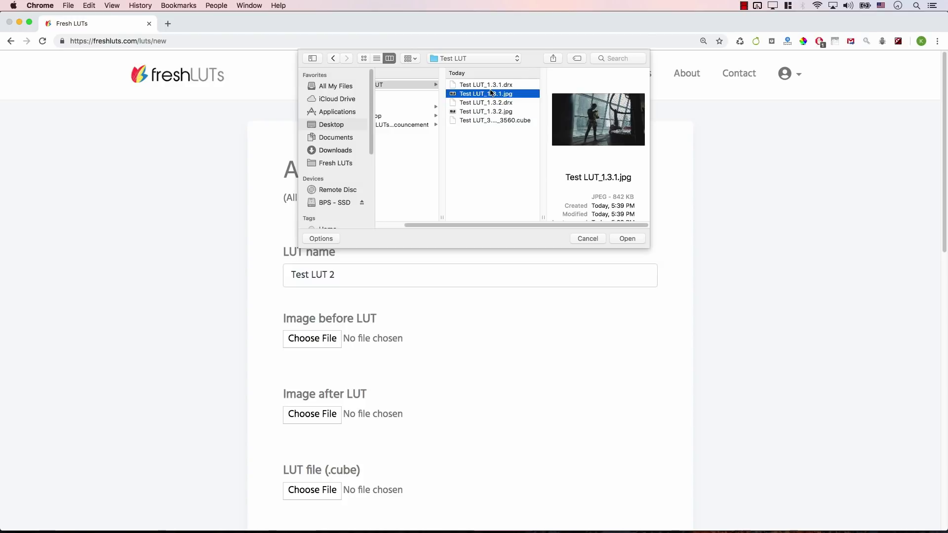
left_click(628, 239)
Attach Test LUT_1.3.2.jpg as the after image and Test LUT_3.MVI_3560.cube as the LUT file
left_click(314, 414)
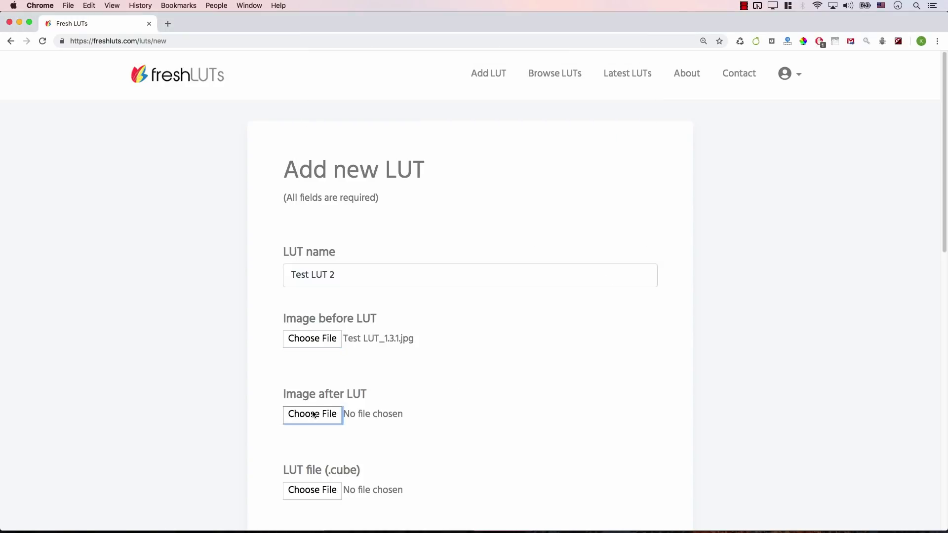
left_click(344, 126)
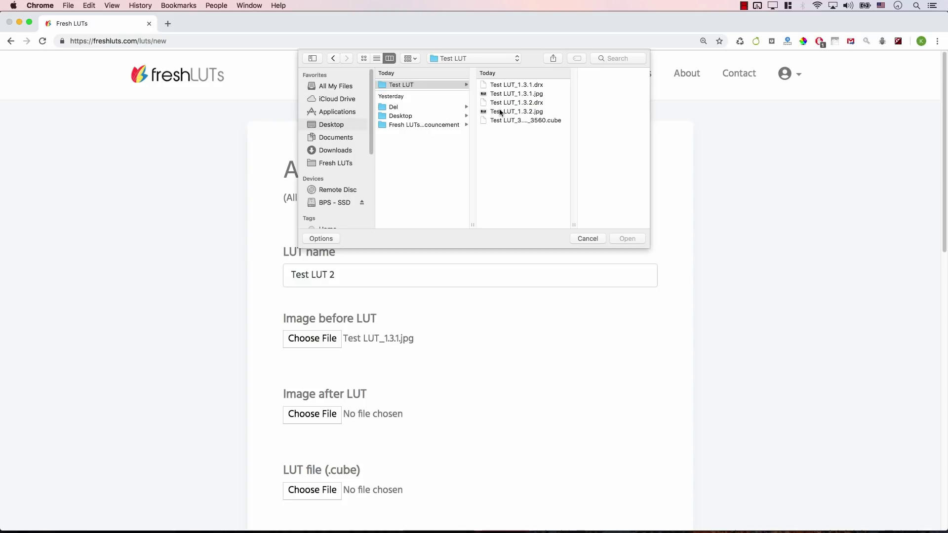
left_click(491, 111)
left_click(624, 238)
scroll(531, 399, "down", 5)
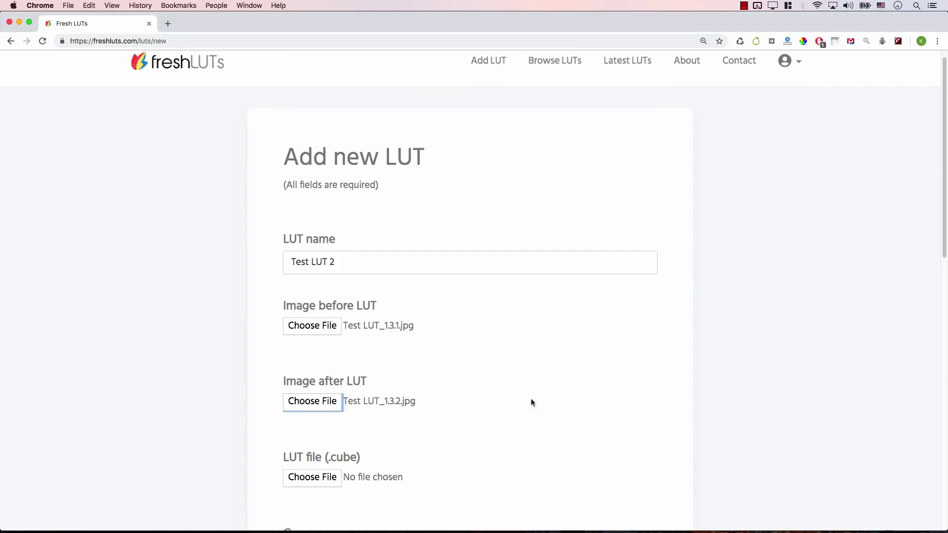
left_click(329, 391)
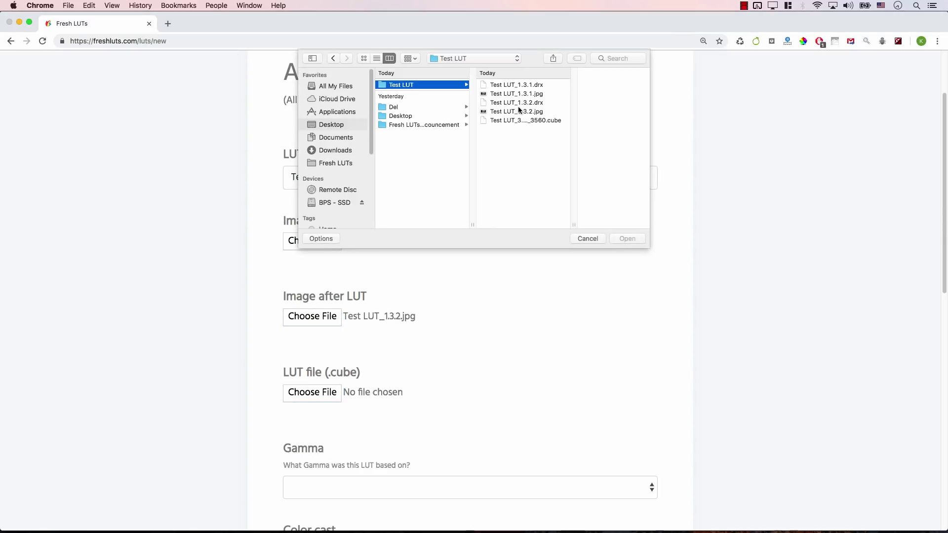
left_click(508, 120)
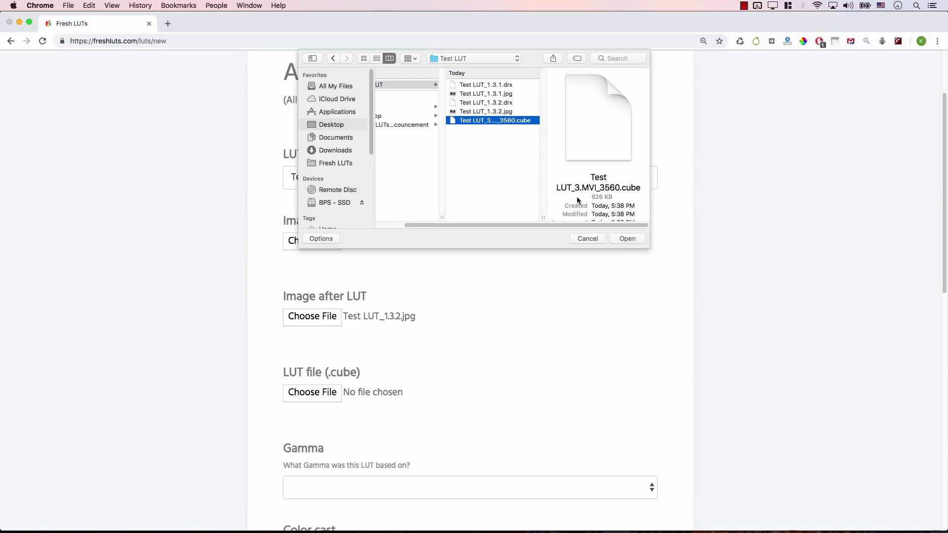
left_click(628, 239)
Set the gamma to Rec 709 and the colour cast to Red
scroll(628, 242, "down", 10)
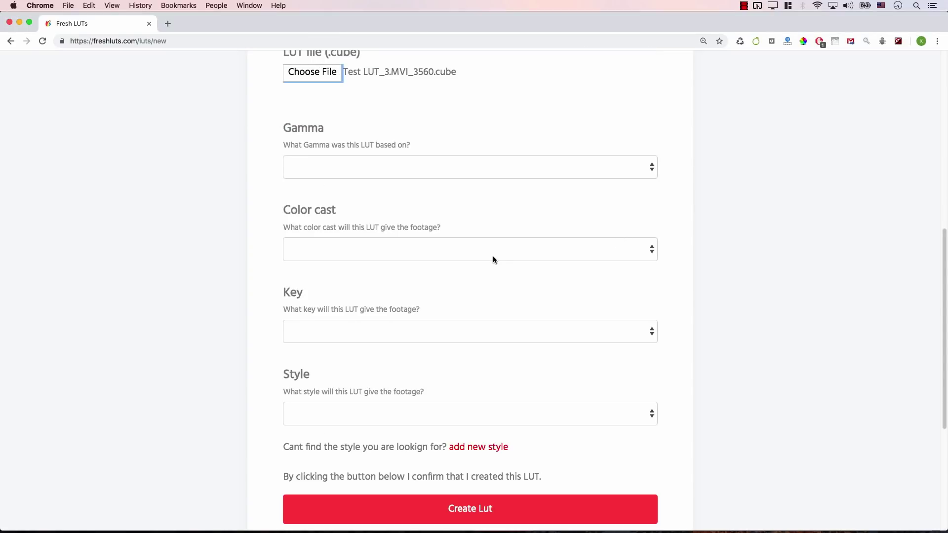
double_click(380, 145)
left_click(380, 163)
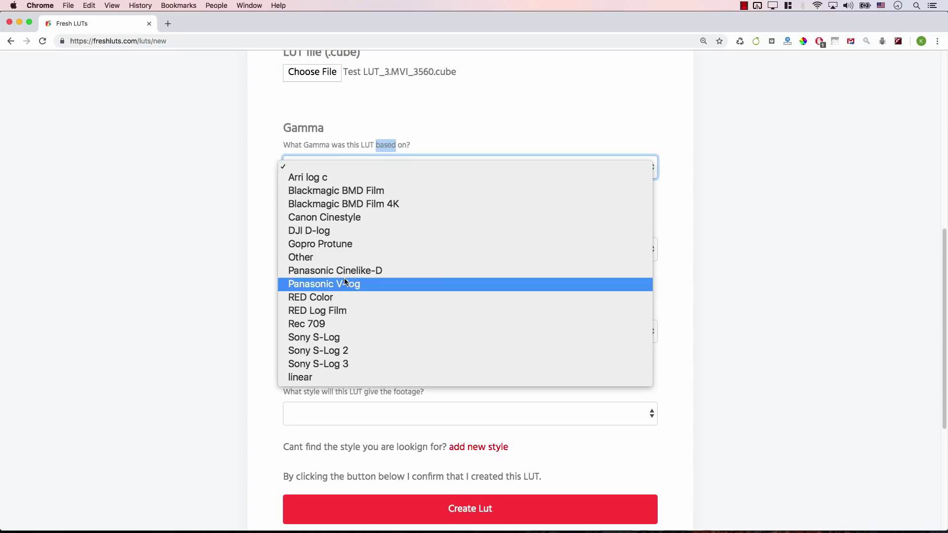
left_click(342, 322)
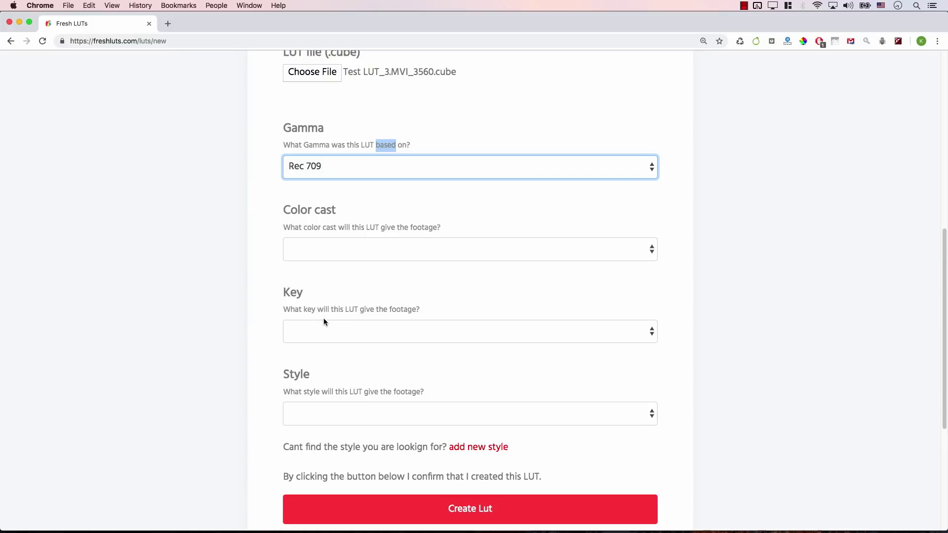
left_click(339, 252)
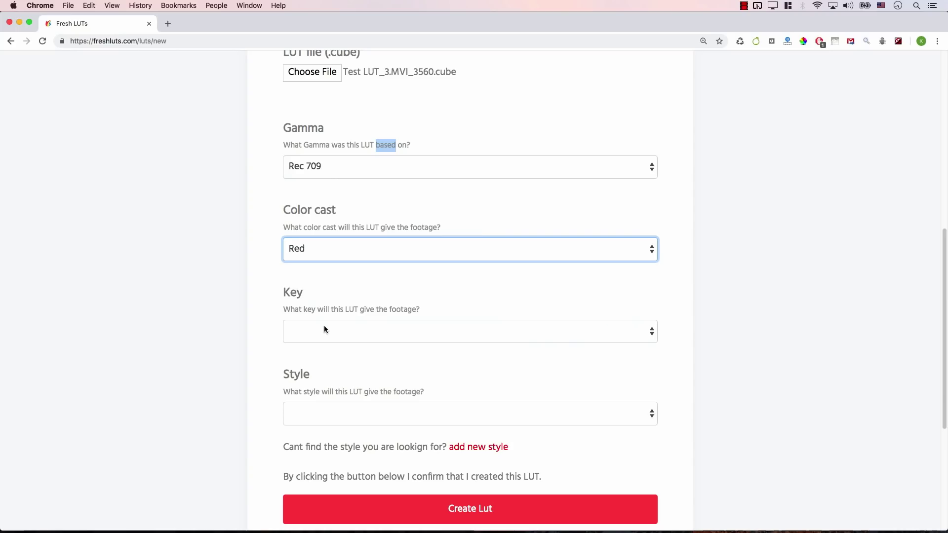
Set the key to Neutral and the style to Film emulation
left_click(325, 330)
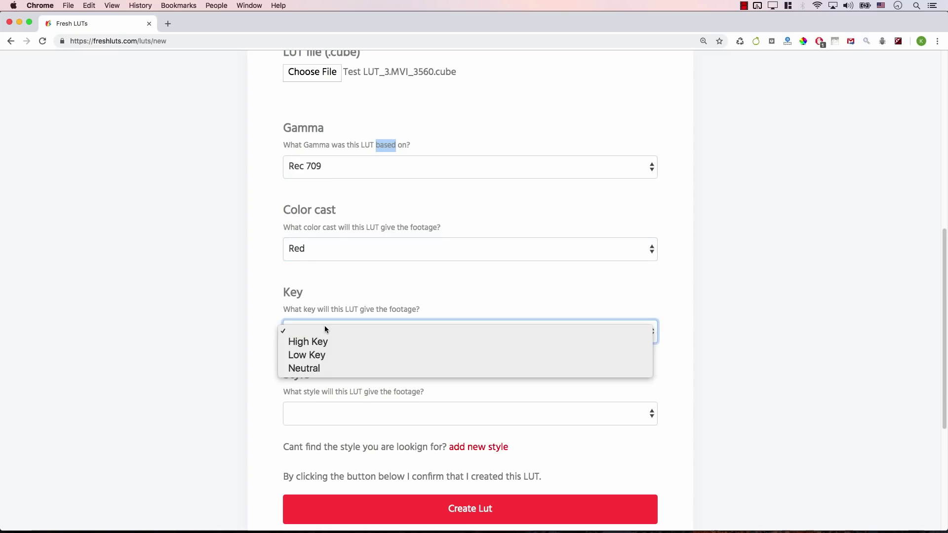
left_click(322, 368)
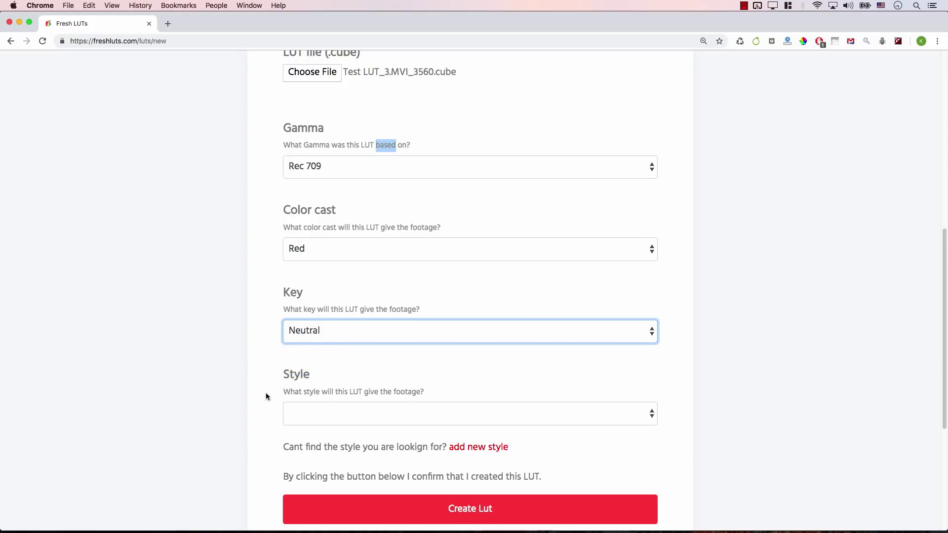
scroll(268, 393, "down", 2)
left_click(314, 379)
left_click(383, 302)
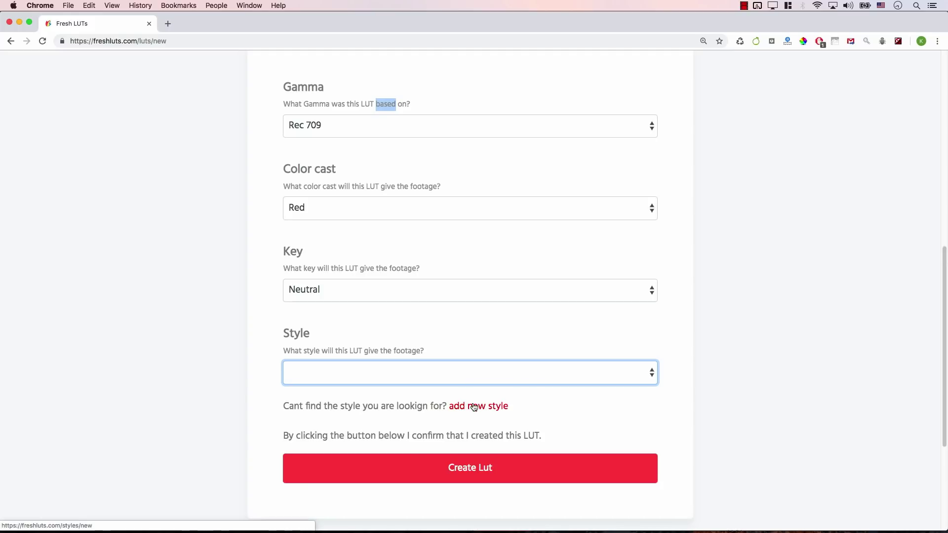
left_click(341, 381)
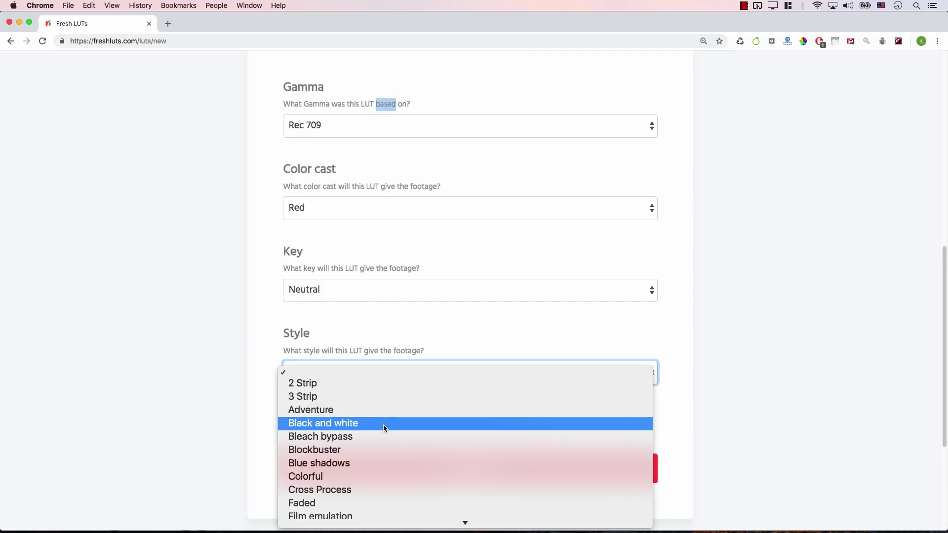
scroll(385, 425, "down", 2)
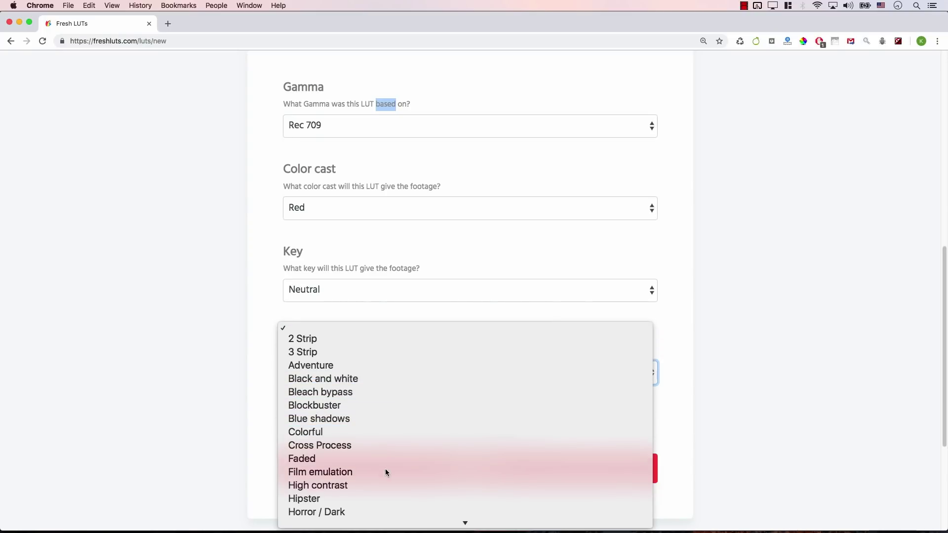
left_click(385, 469)
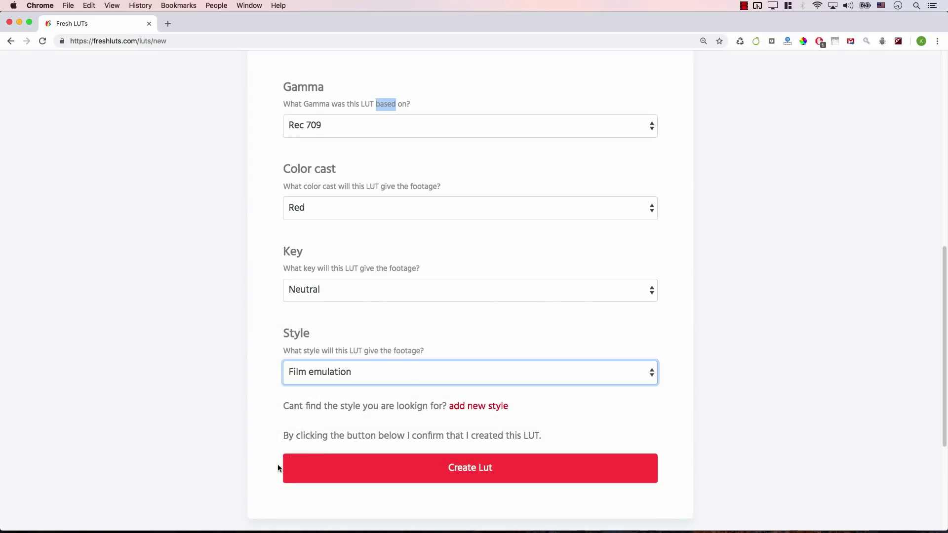
Create the Test LUT 2 page and slide its before/after divider to compare the grade
left_click(470, 473)
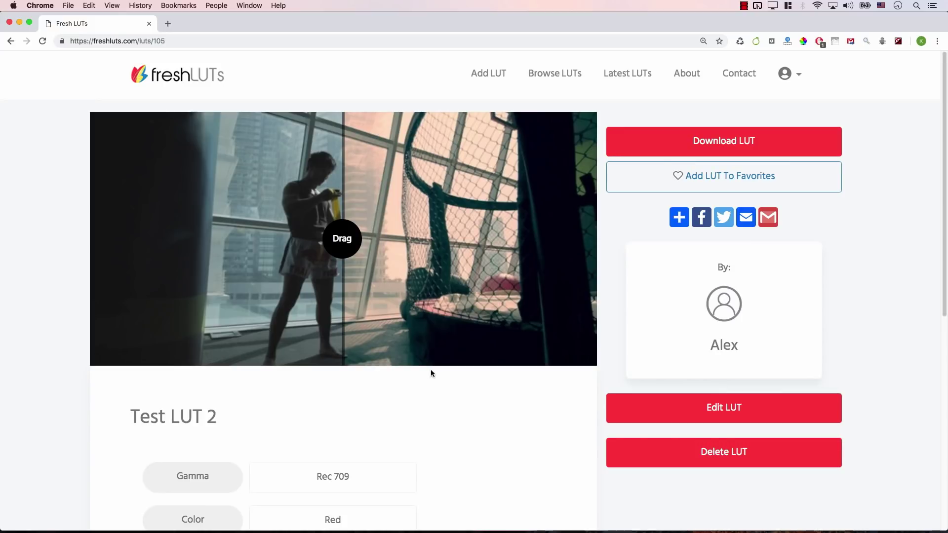
left_click_drag(339, 244, 239, 235)
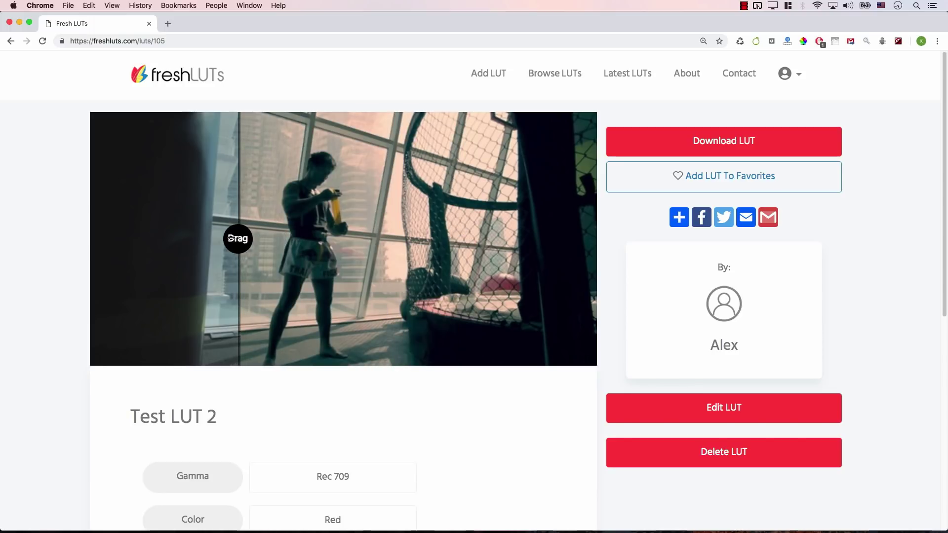
scroll(354, 375, "down", 3)
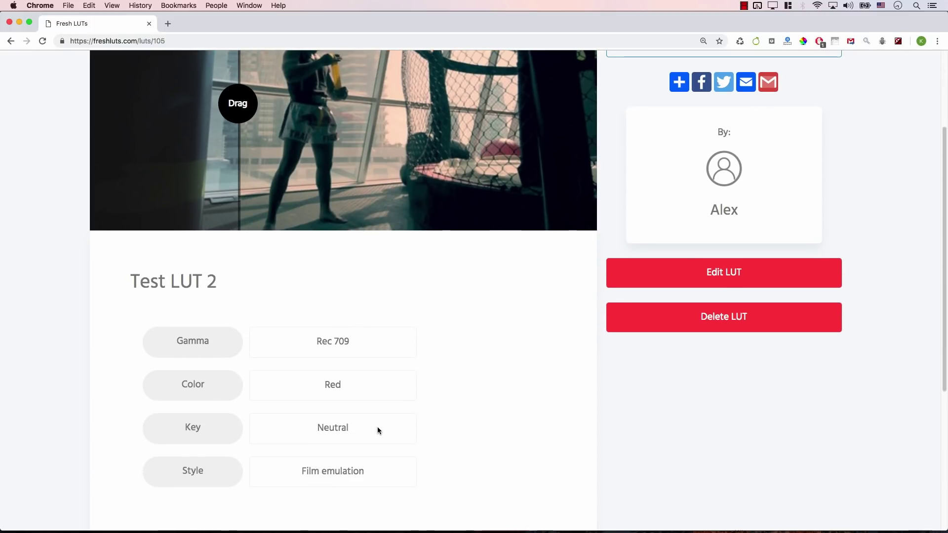
scroll(377, 426, "up", 3)
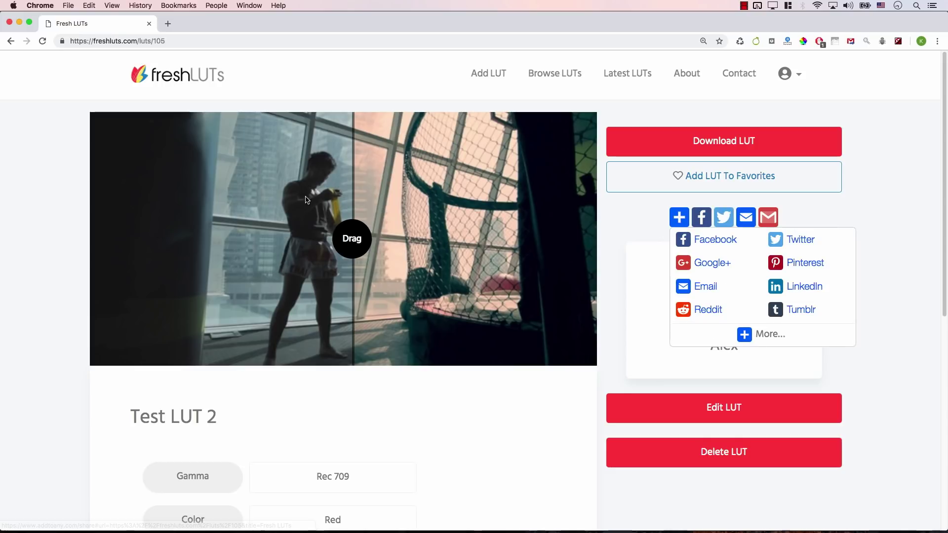
left_click_drag(351, 239, 261, 239)
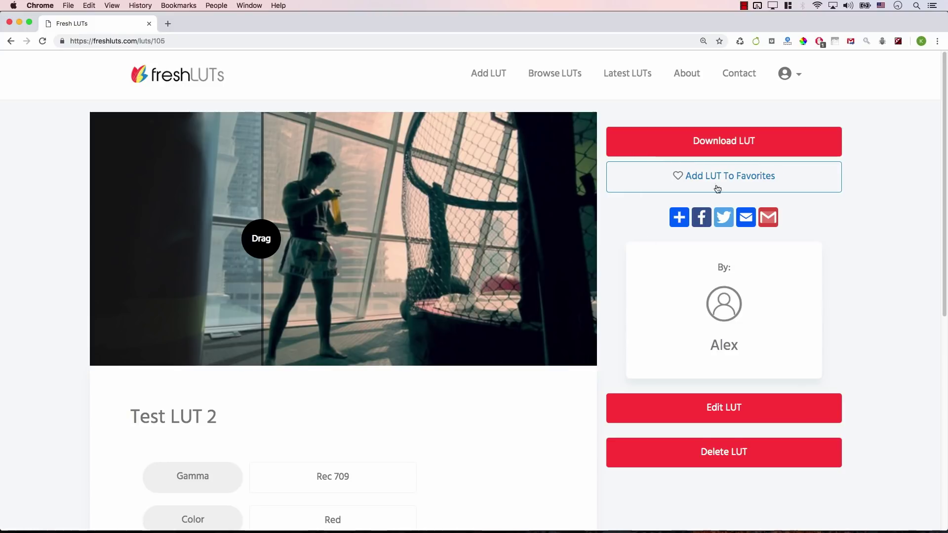
Go to Edit Profile from the avatar menu and review its profile fields
left_click(797, 74)
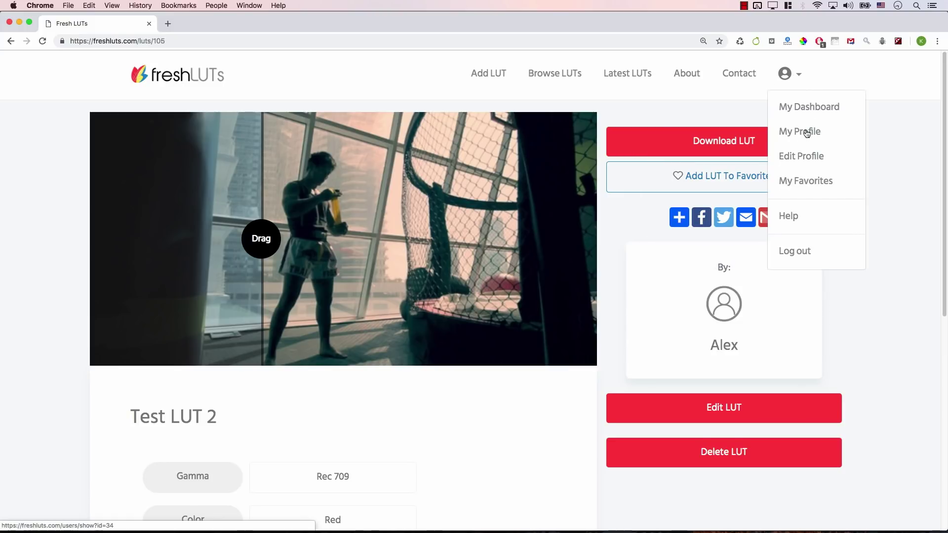
left_click(798, 156)
scroll(210, 302, "down", 10)
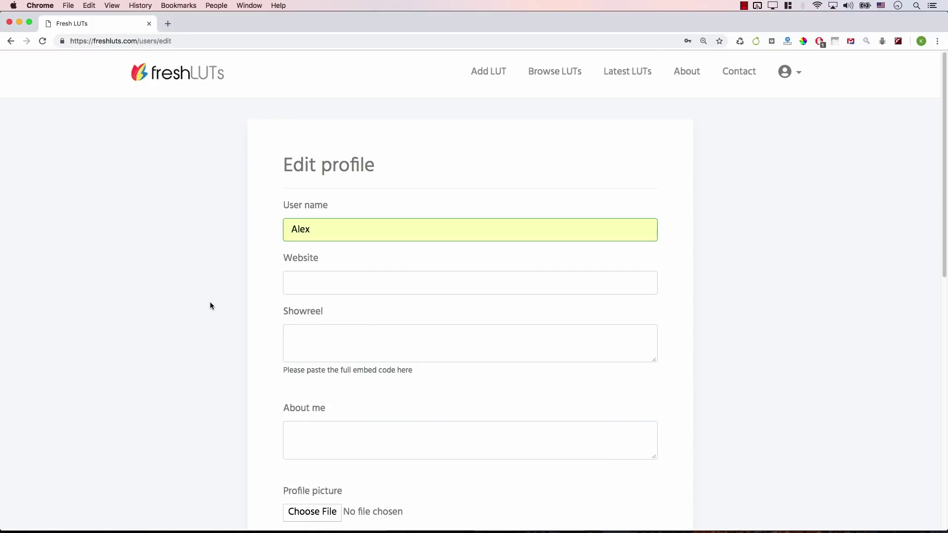
scroll(209, 302, "up", 10)
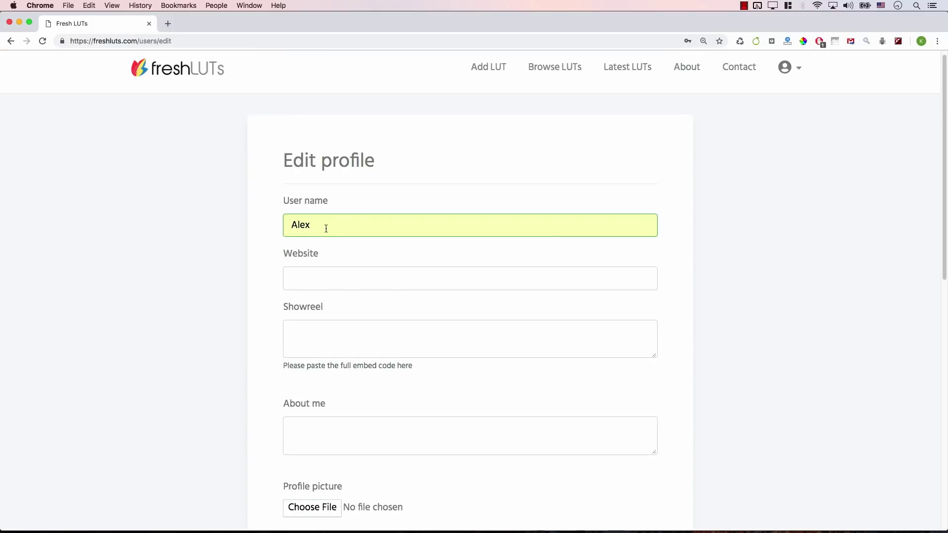